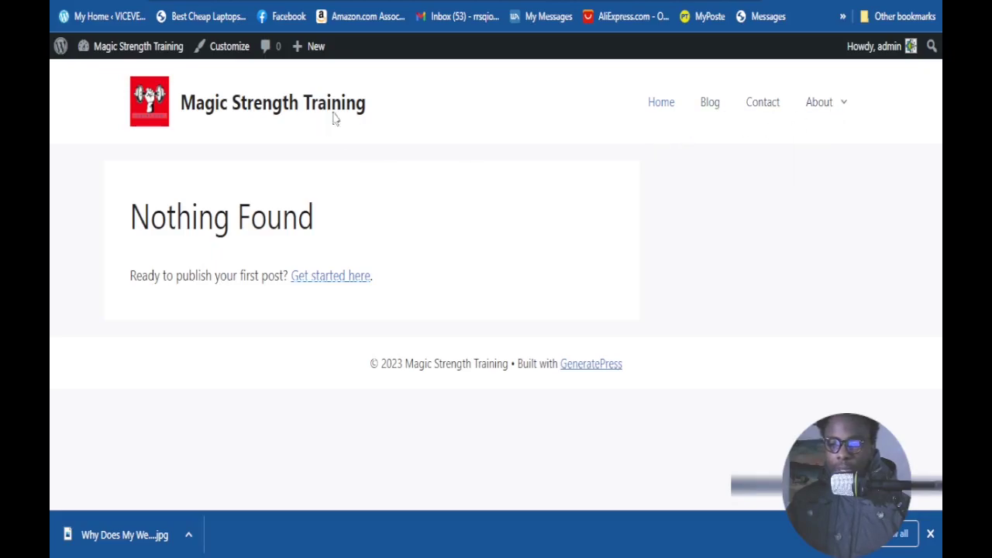
Step: Open the admin dashboard of the Magic Strength Training site and start adding a new post
{"action": "mouse_move", "coordinate": [312, 55]}
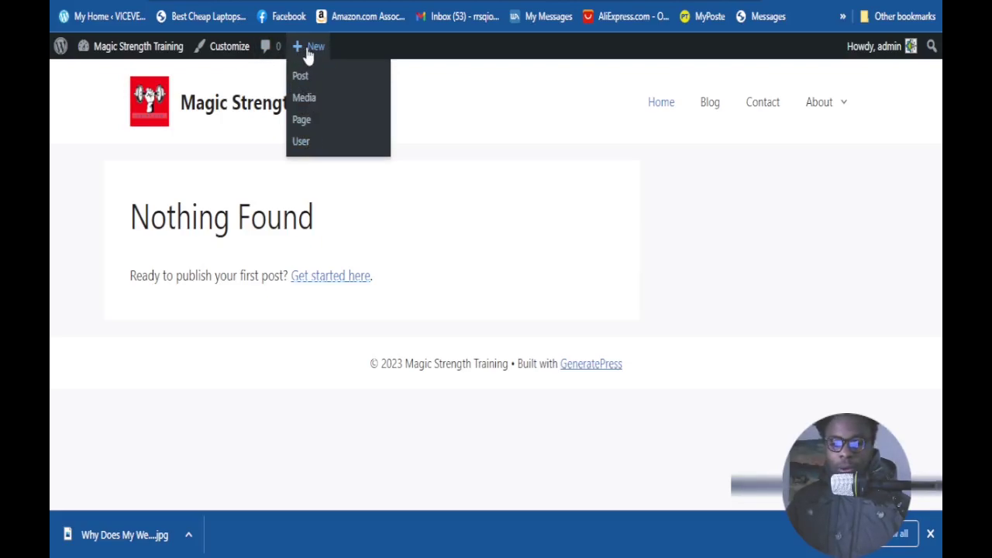
{"action": "mouse_move", "coordinate": [127, 48]}
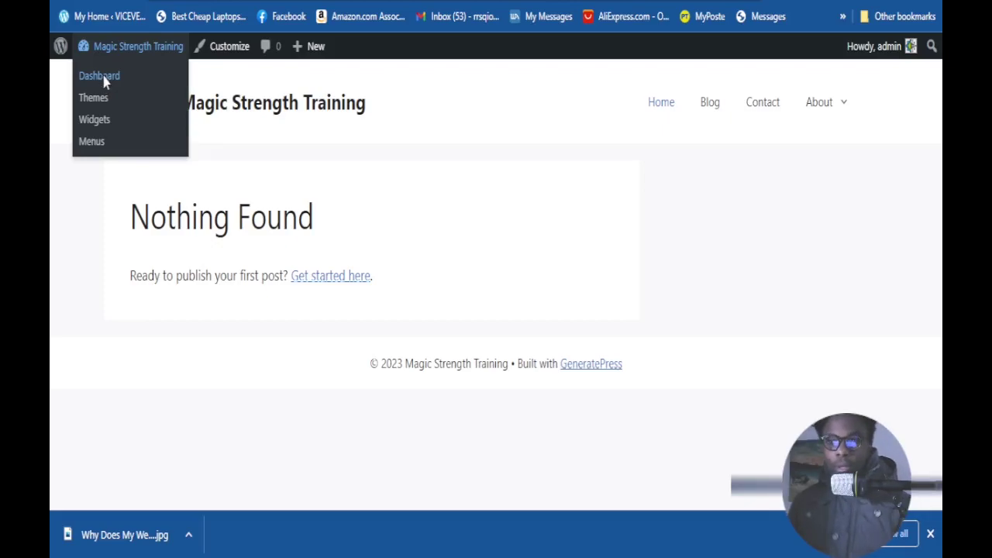
{"action": "left_click", "coordinate": [114, 82]}
{"action": "scroll", "coordinate": [136, 182], "scroll_direction": "down", "scroll_amount": 1}
{"action": "scroll", "coordinate": [133, 186], "scroll_direction": "up", "scroll_amount": 1}
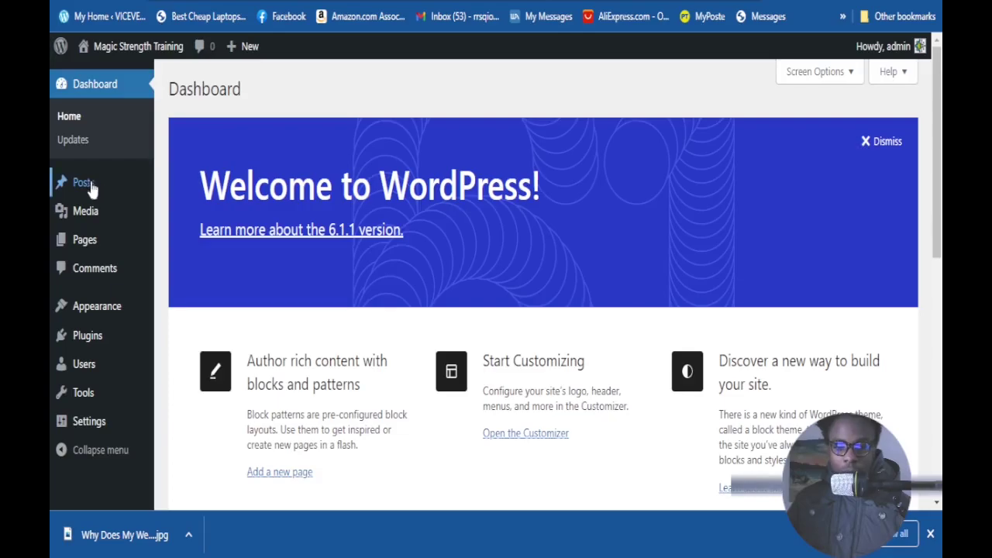
{"action": "mouse_move", "coordinate": [85, 191]}
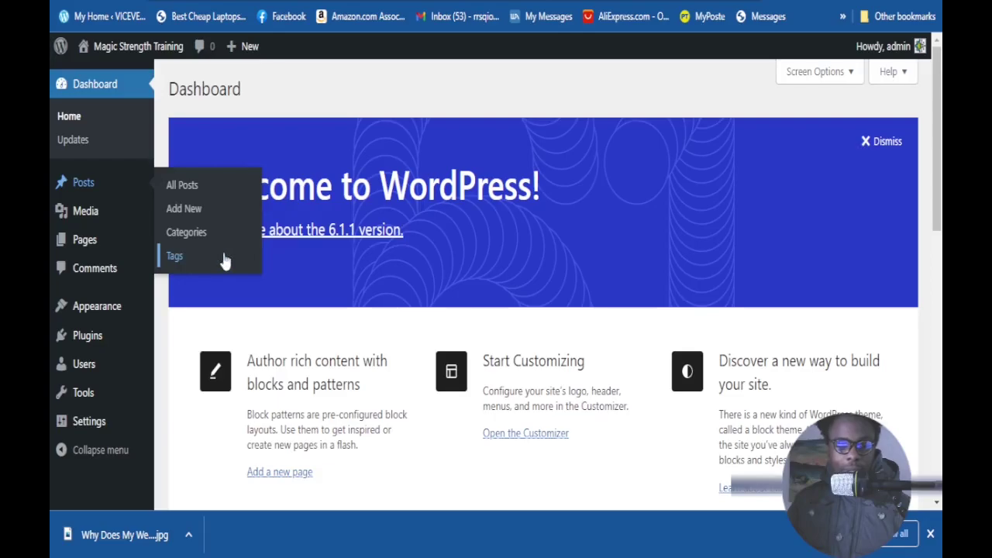
{"action": "mouse_move", "coordinate": [91, 244]}
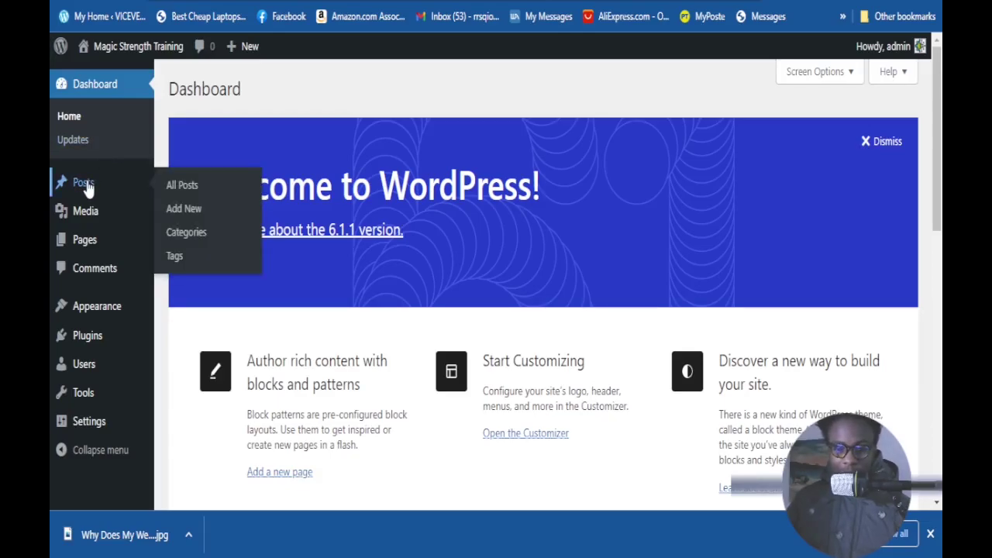
{"action": "left_click", "coordinate": [194, 210]}
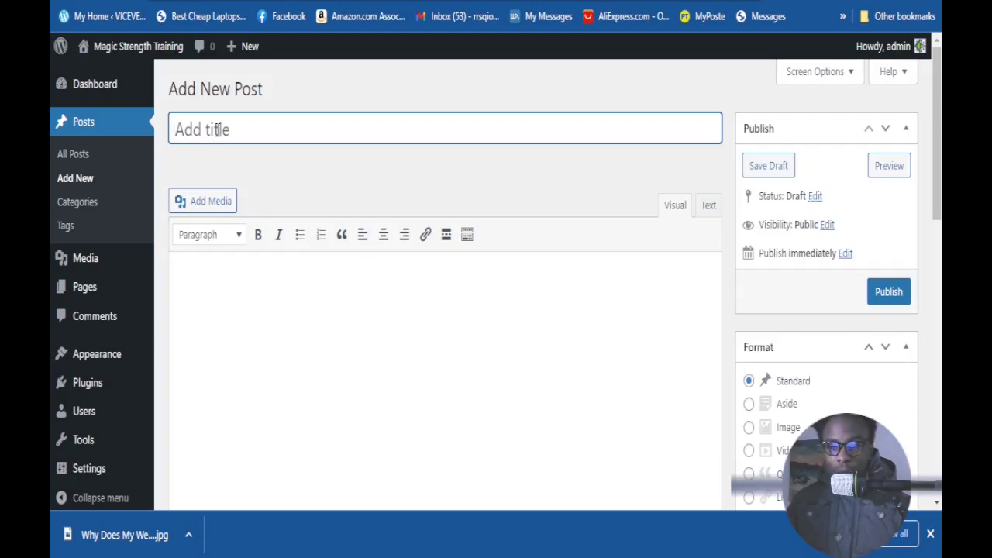
Step: Title the new post PRIVACY POLICY
{"action": "left_click", "coordinate": [218, 130]}
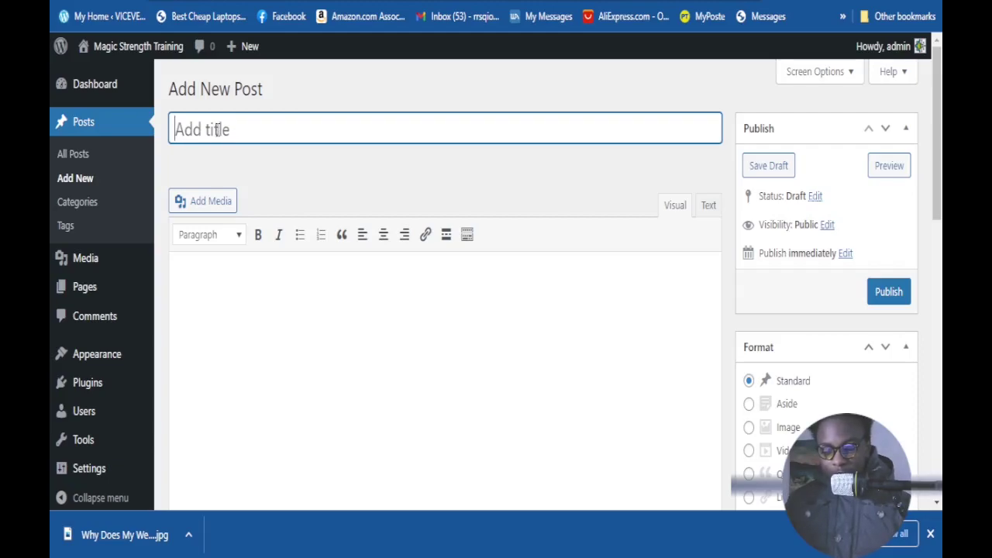
{"action": "type", "text": "P"}
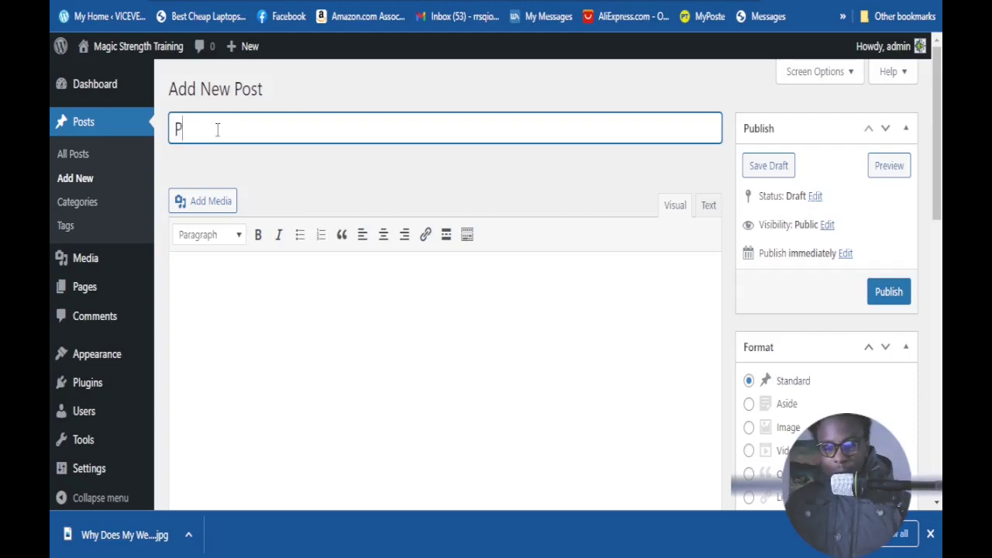
{"action": "type", "text": "RIVACYCY POLICY"}
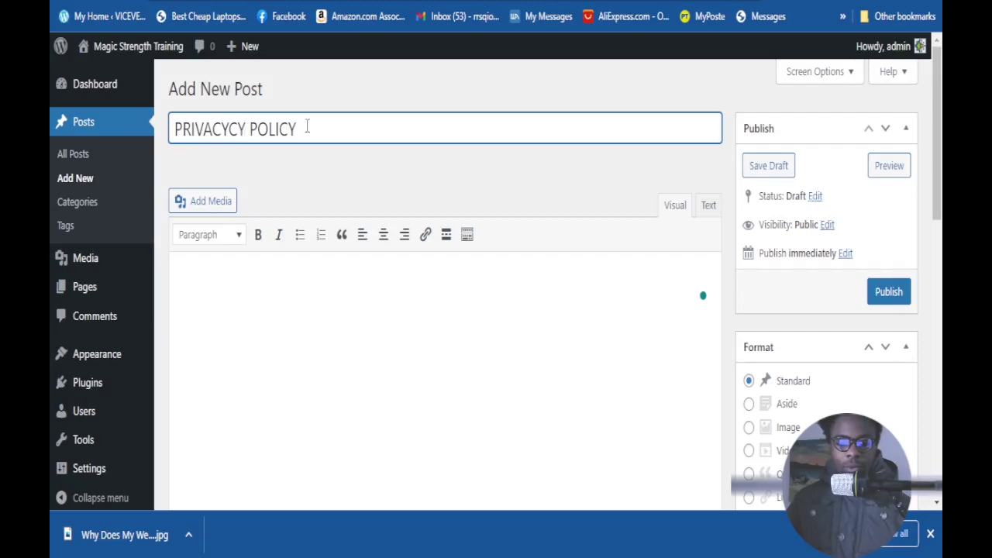
{"action": "key", "text": "BackSpace"}
{"action": "key", "text": "BackSpace"}
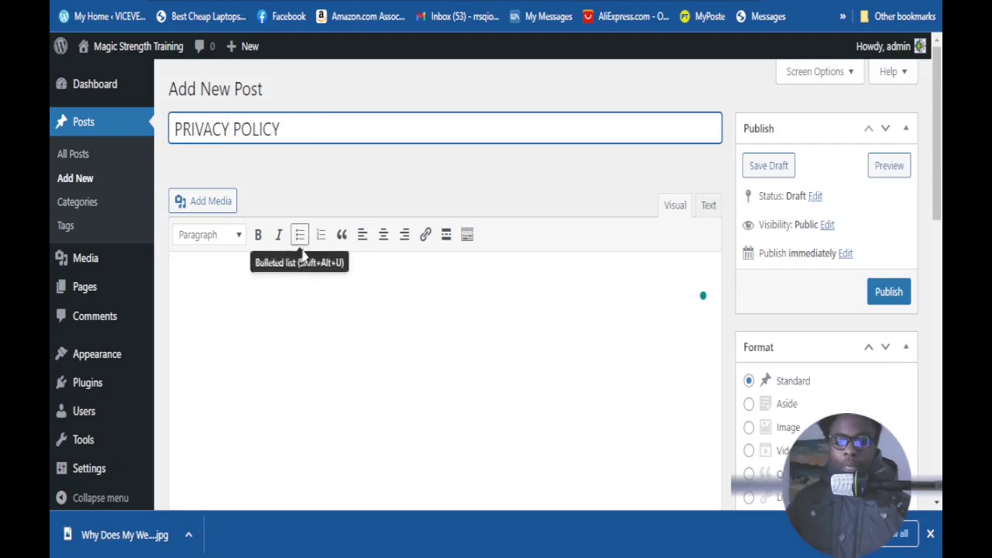
Step: Paste the copied privacy policy text into the post body and delete its opening "Privacy Policy" heading
{"action": "scroll", "coordinate": [320, 295], "scroll_direction": "down", "scroll_amount": 1}
{"action": "scroll", "coordinate": [321, 295], "scroll_direction": "up", "scroll_amount": 1}
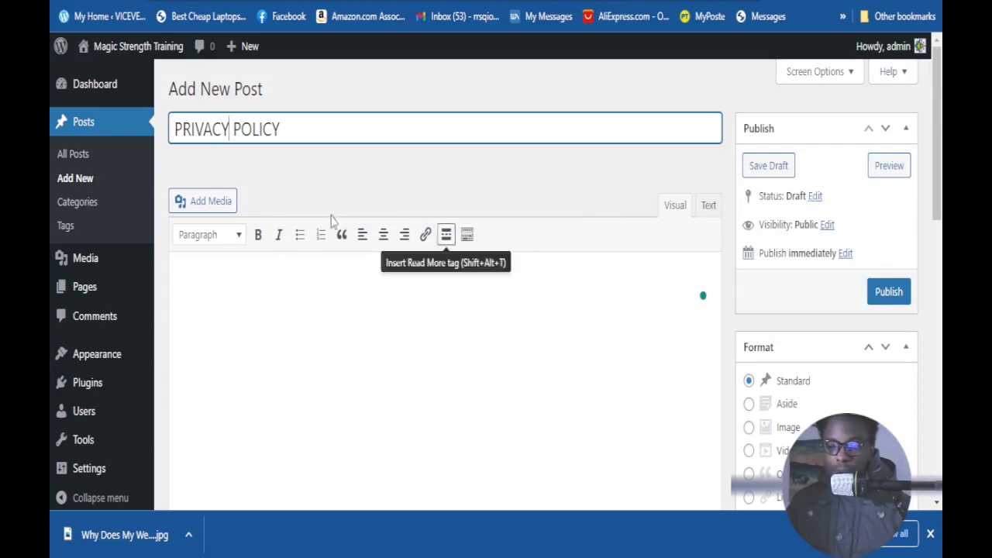
{"action": "scroll", "coordinate": [445, 319], "scroll_direction": "down", "scroll_amount": 1}
{"action": "scroll", "coordinate": [354, 276], "scroll_direction": "up", "scroll_amount": 1}
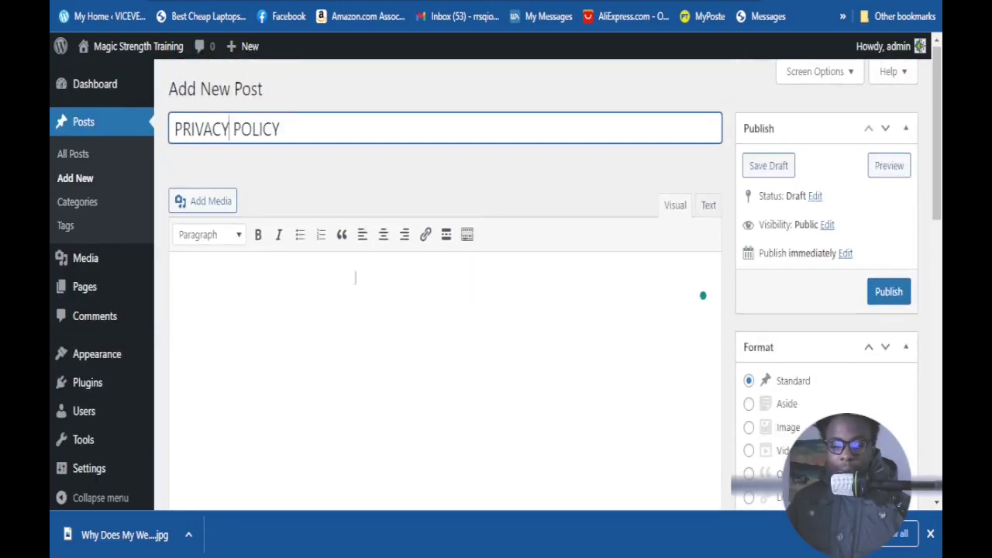
{"action": "left_click", "coordinate": [252, 293]}
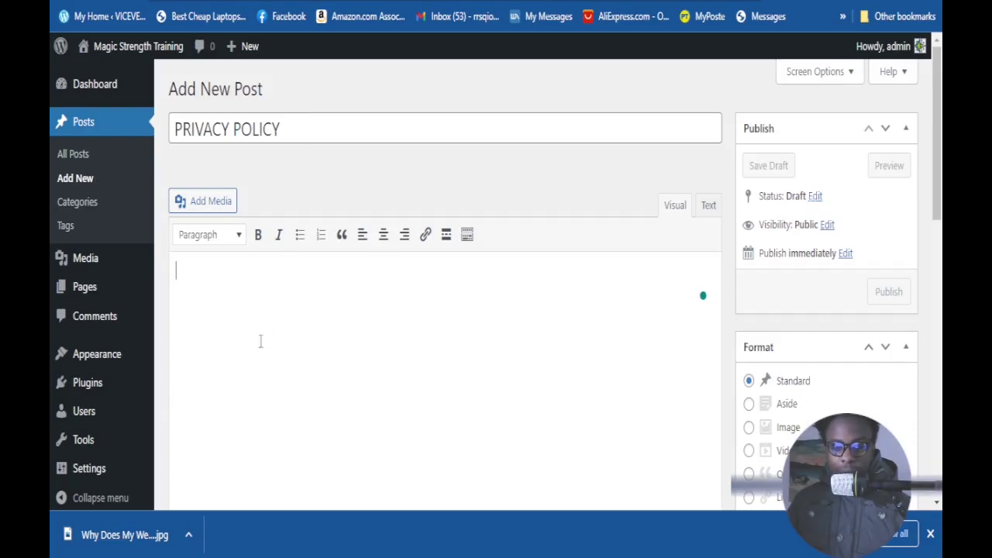
{"action": "key", "text": "ctrl+v"}
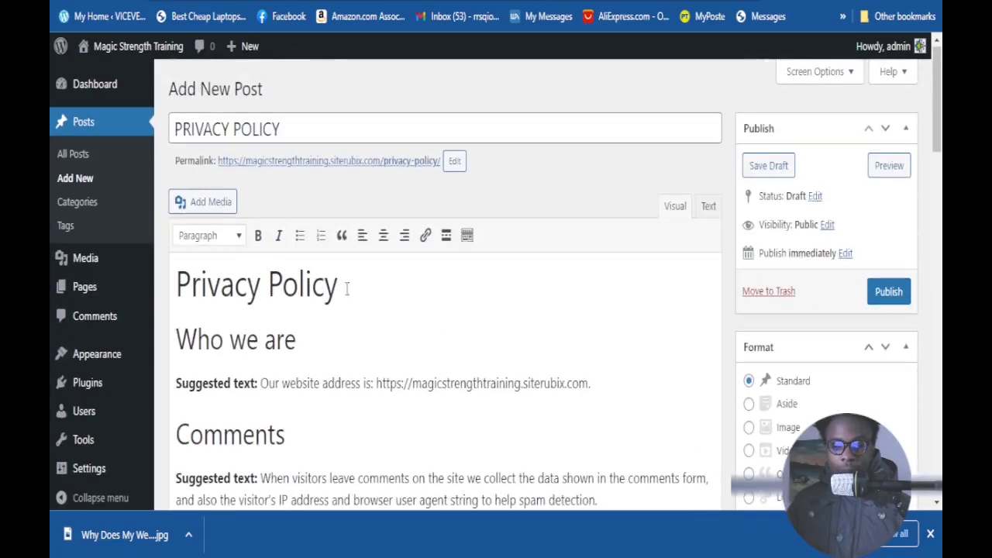
{"action": "left_click_drag", "start_coordinate": [353, 289], "coordinate": [180, 285]}
{"action": "key", "text": "BackSpace"}
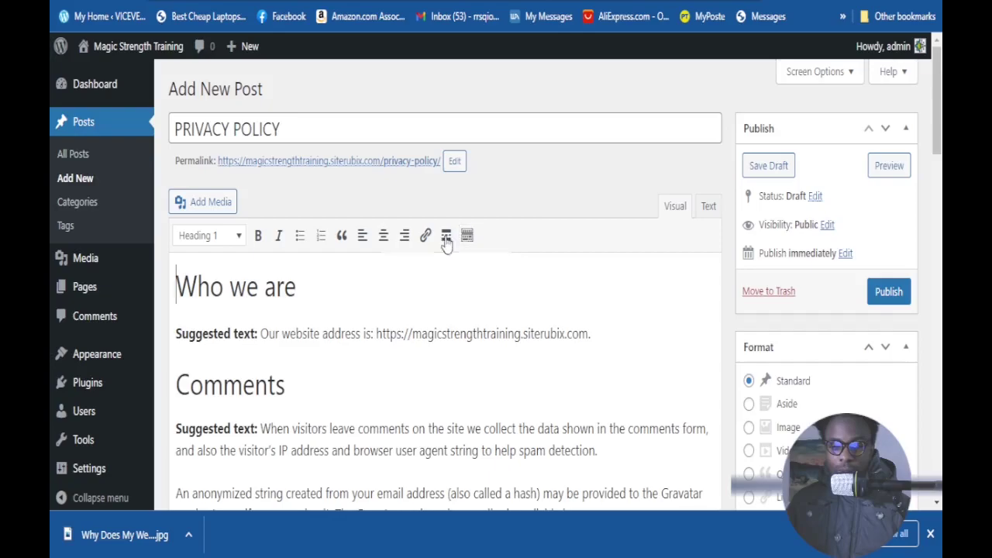
{"action": "left_click", "coordinate": [240, 239]}
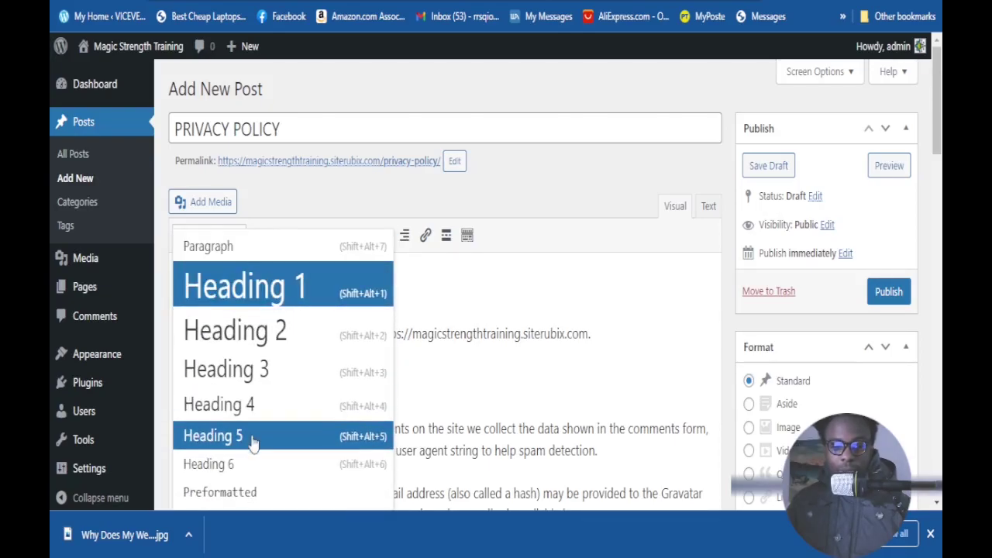
{"action": "scroll", "coordinate": [255, 438], "scroll_direction": "down", "scroll_amount": 1}
{"action": "scroll", "coordinate": [255, 438], "scroll_direction": "up", "scroll_amount": 1}
{"action": "left_click", "coordinate": [489, 298]}
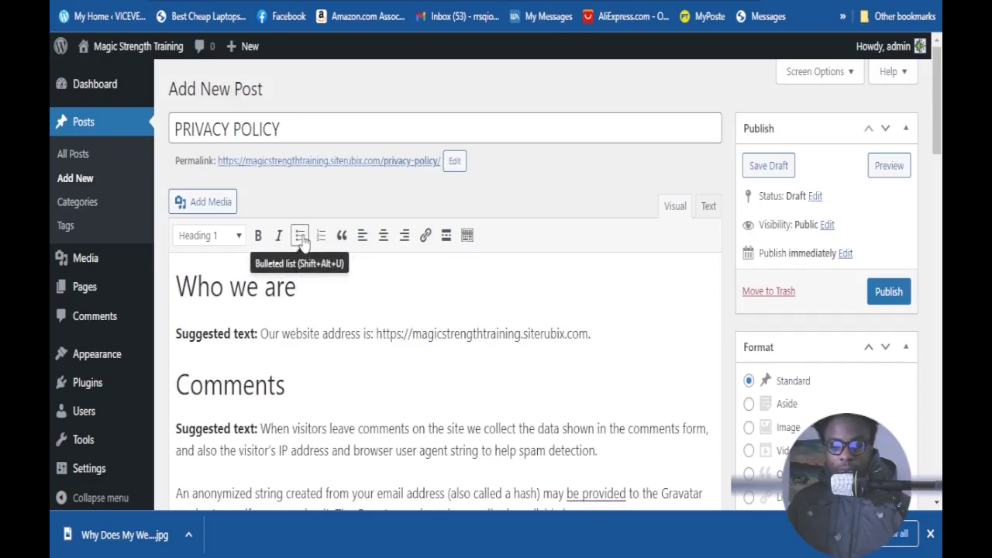
Step: Try bulleted list formatting on the "Who we are" heading and remove it again
{"action": "left_click_drag", "start_coordinate": [308, 333], "coordinate": [246, 286]}
{"action": "left_click", "coordinate": [300, 235]}
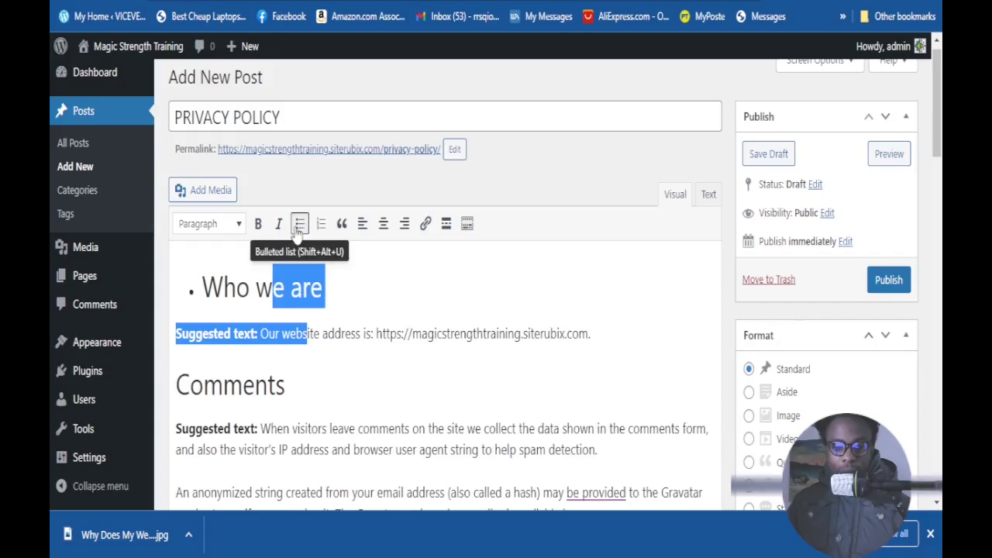
{"action": "left_click", "coordinate": [298, 233]}
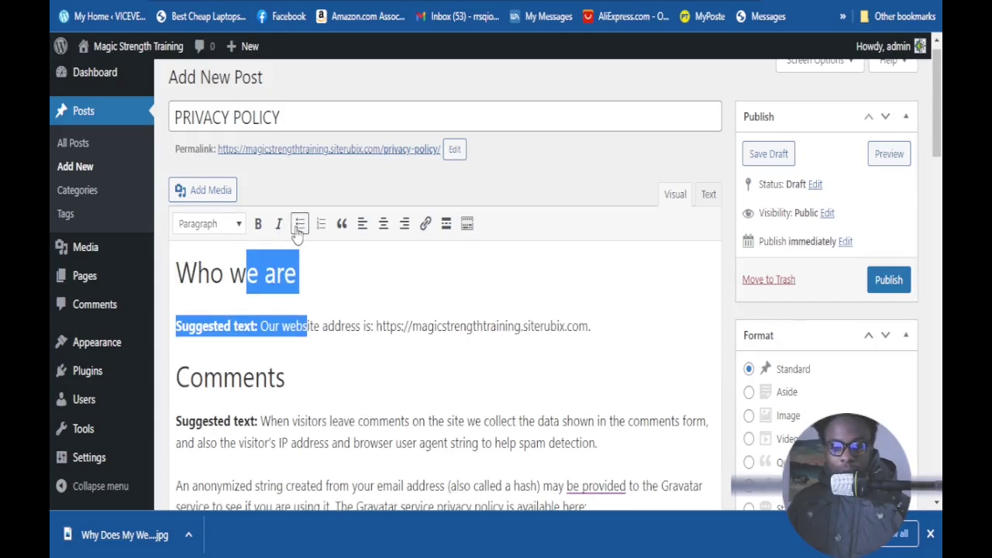
{"action": "left_click", "coordinate": [345, 276]}
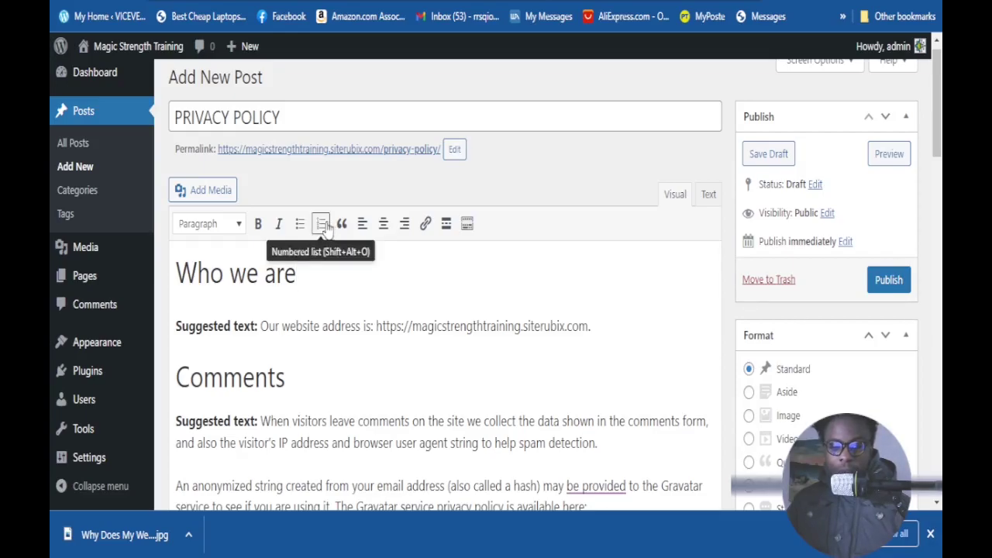
Step: Try numbered list formatting on the "Who we are" heading and remove it again
{"action": "left_click_drag", "start_coordinate": [382, 326], "coordinate": [265, 276]}
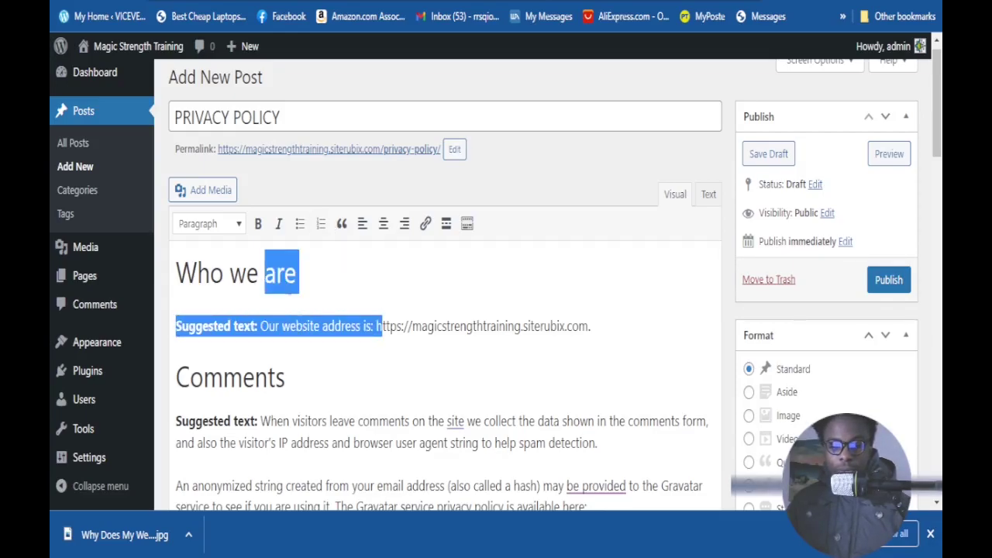
{"action": "left_click", "coordinate": [318, 226]}
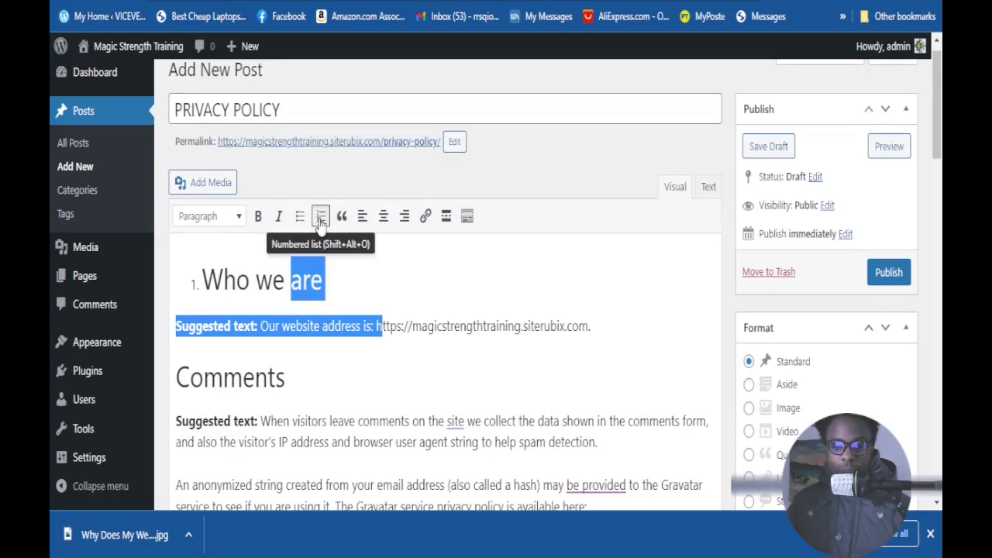
{"action": "left_click", "coordinate": [321, 221]}
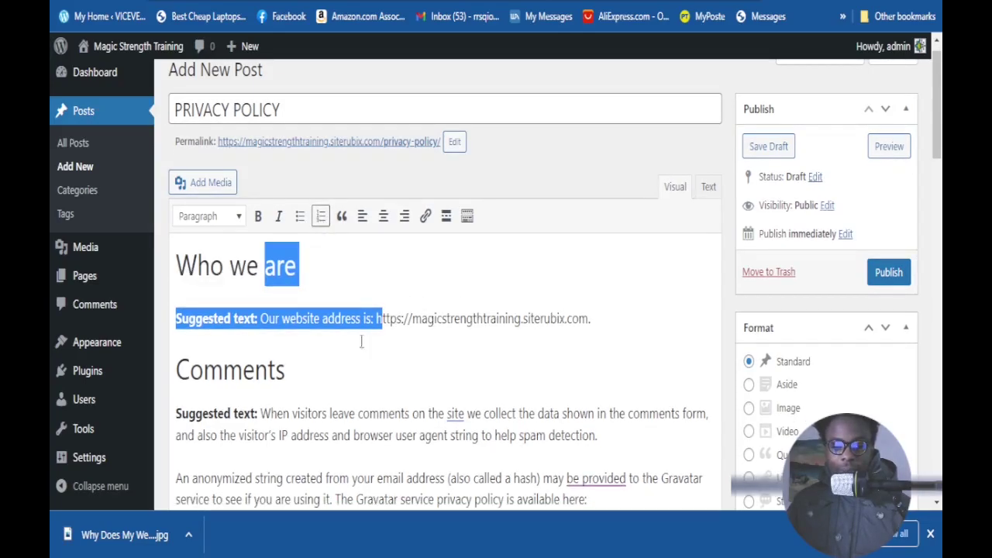
{"action": "left_click", "coordinate": [431, 288]}
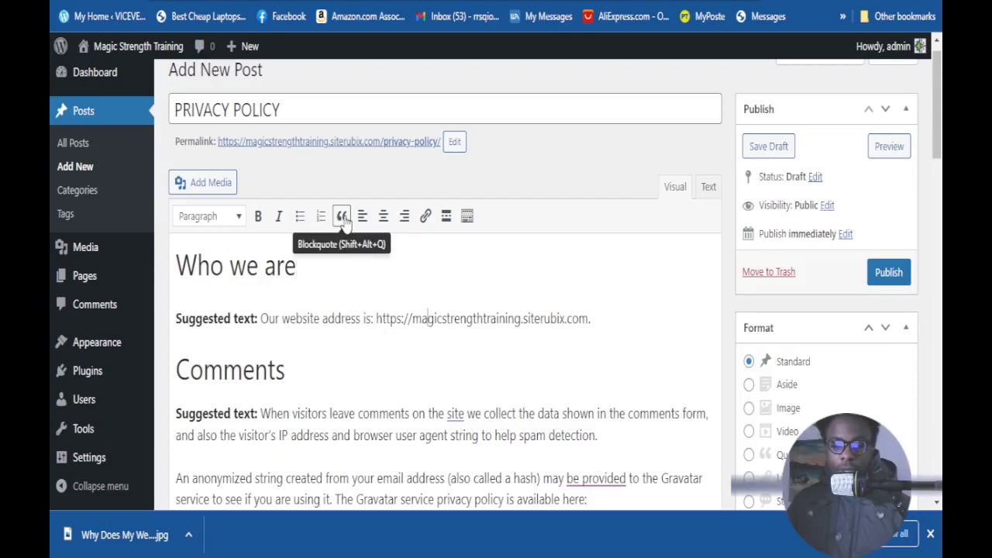
Step: Try blockquote formatting on the website address line under "Who we are" and remove it again
{"action": "left_click_drag", "start_coordinate": [461, 319], "coordinate": [244, 286]}
{"action": "left_click", "coordinate": [328, 270]}
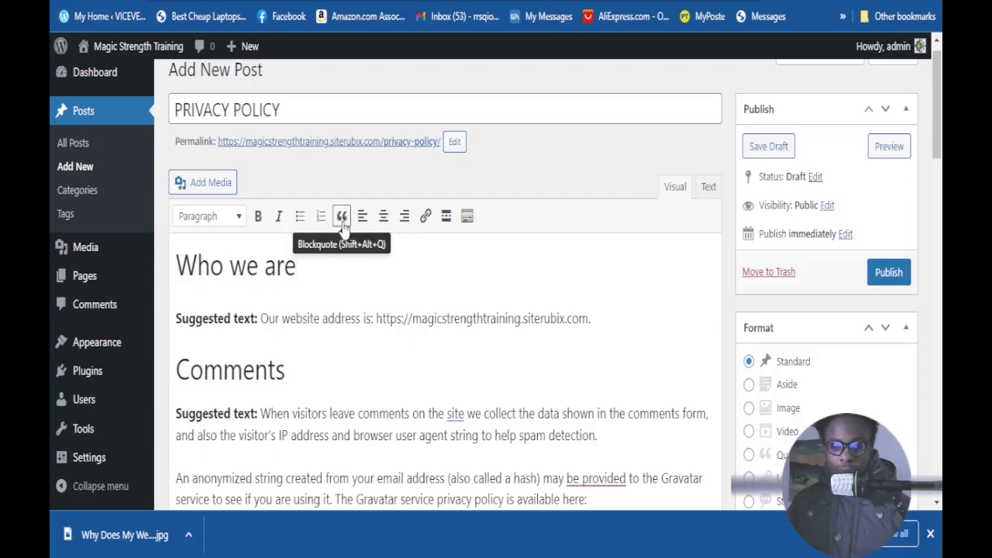
{"action": "left_click", "coordinate": [405, 318]}
{"action": "left_click_drag", "start_coordinate": [248, 317], "coordinate": [399, 319]}
{"action": "left_click", "coordinate": [392, 322]}
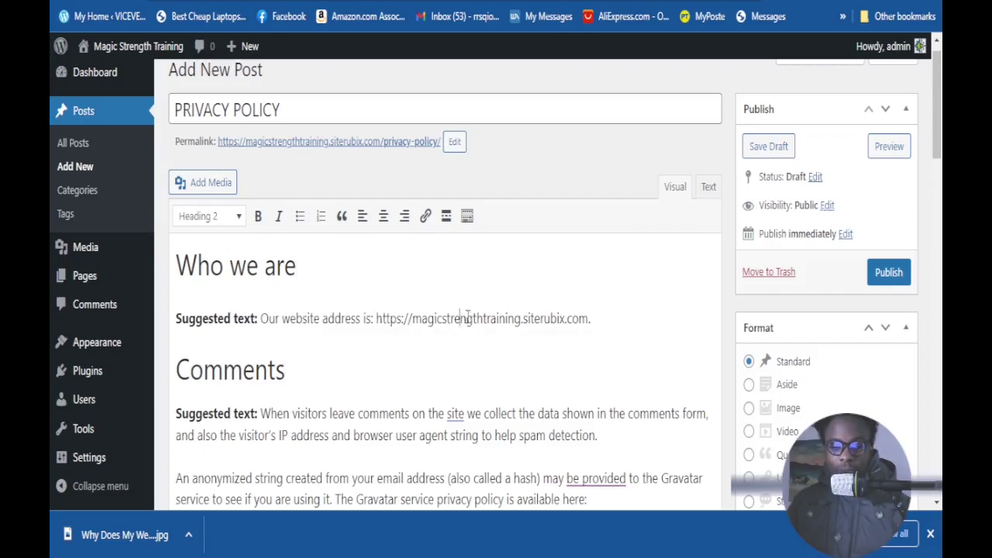
{"action": "left_click_drag", "start_coordinate": [515, 319], "coordinate": [218, 319]}
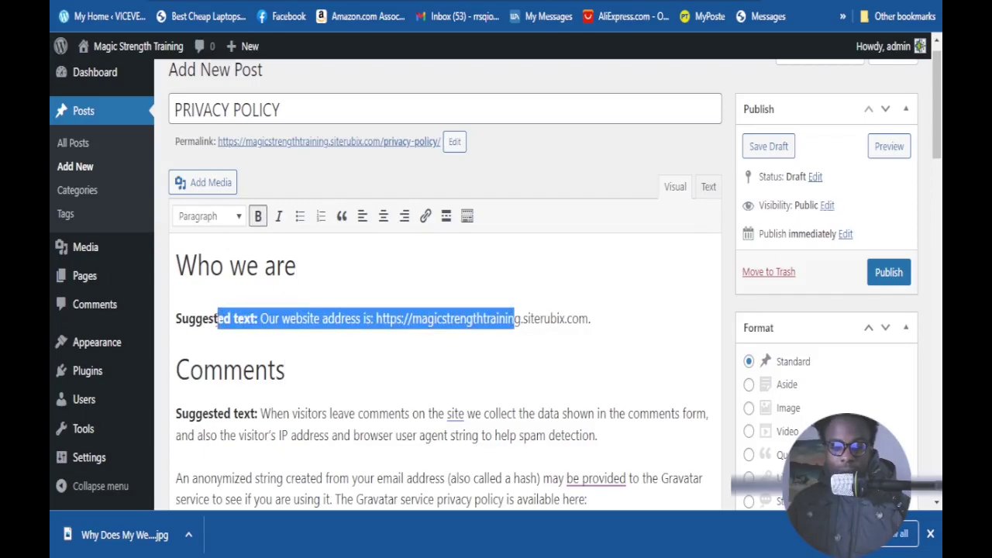
{"action": "left_click", "coordinate": [341, 217]}
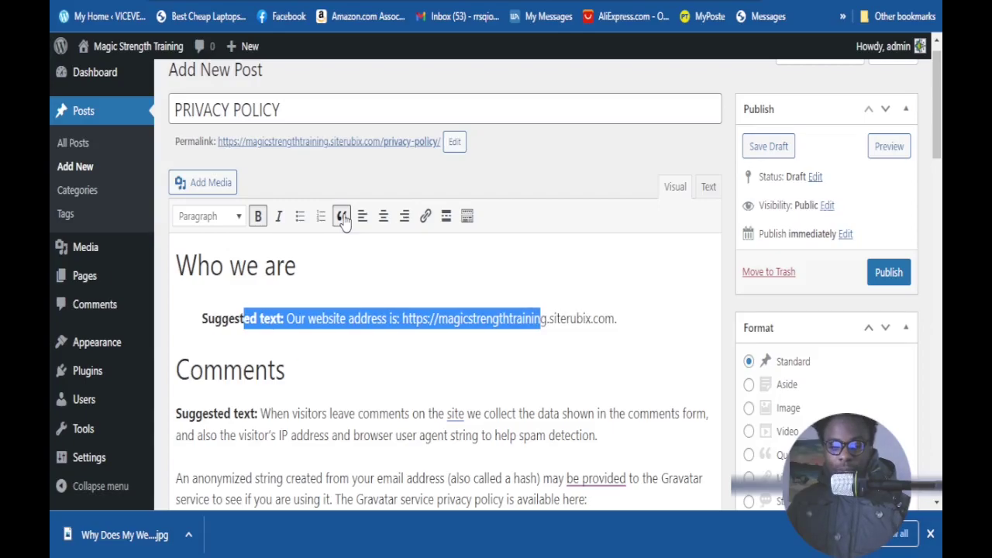
{"action": "left_click", "coordinate": [343, 218]}
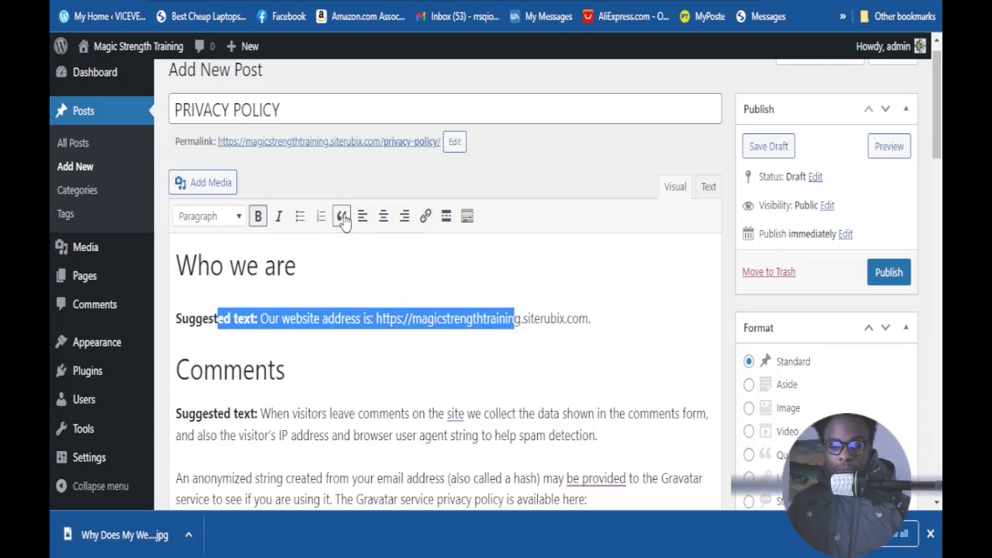
{"action": "left_click", "coordinate": [358, 234]}
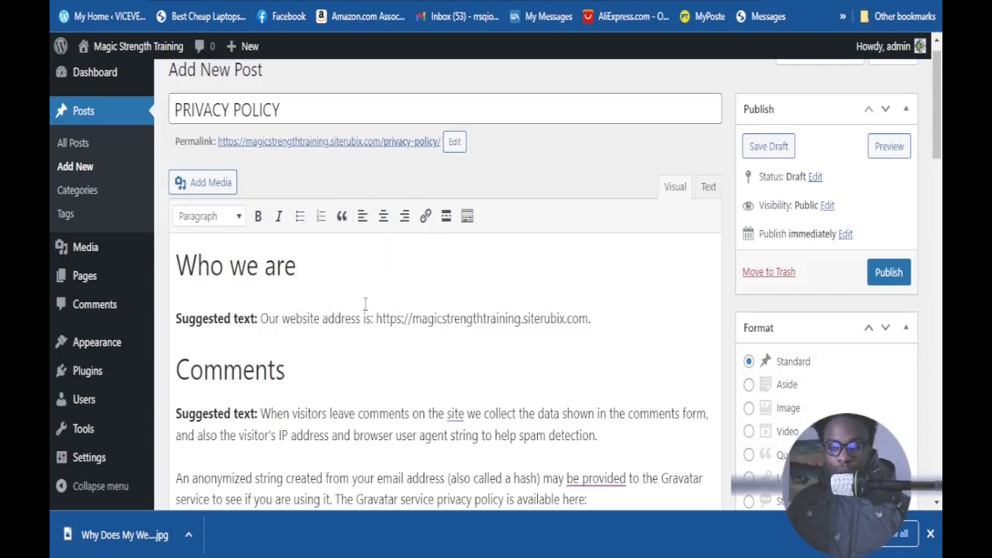
Step: Left-align the "Who we are" heading and its website address line, and switch both to center alignment
{"action": "left_click_drag", "start_coordinate": [450, 318], "coordinate": [232, 308]}
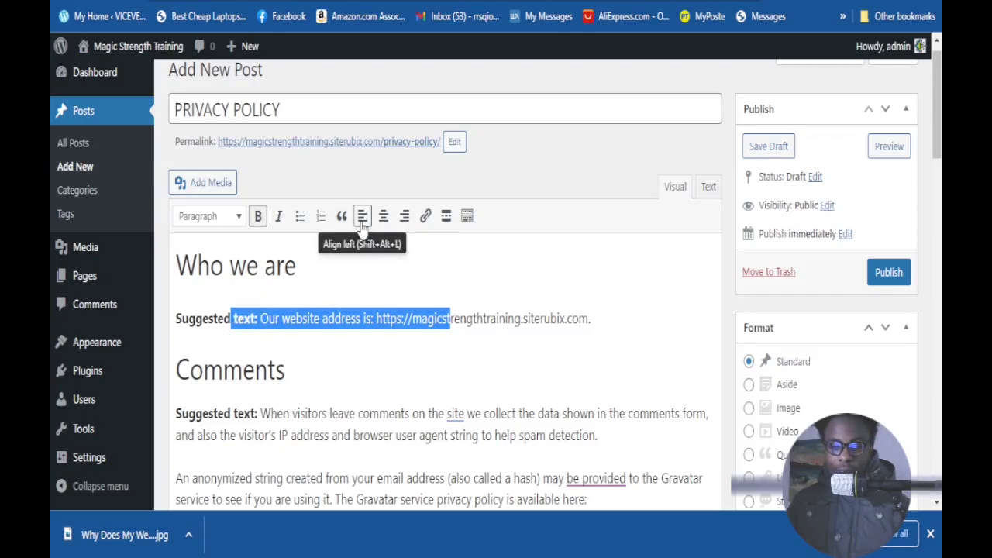
{"action": "left_click", "coordinate": [362, 219]}
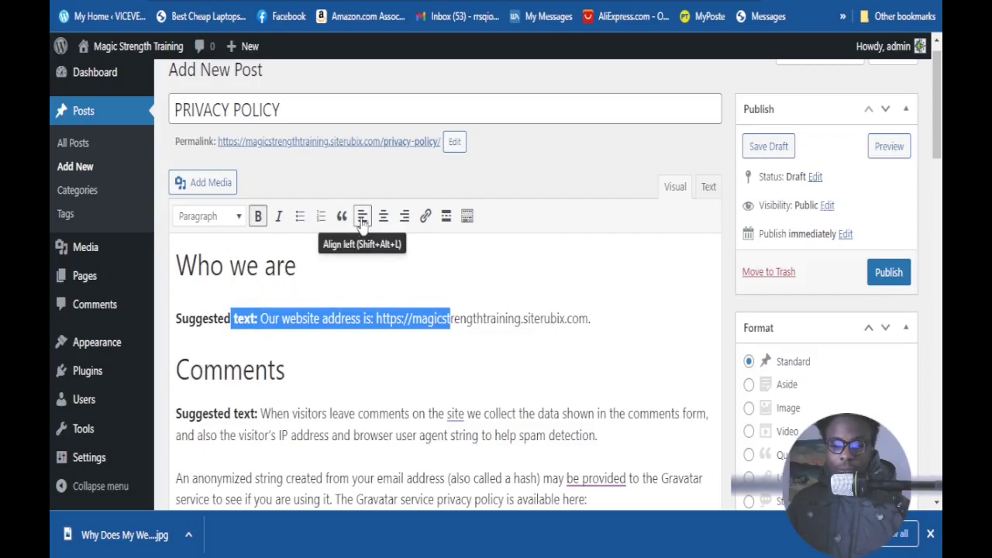
{"action": "left_click", "coordinate": [580, 317]}
{"action": "left_click_drag", "start_coordinate": [600, 318], "coordinate": [313, 243]}
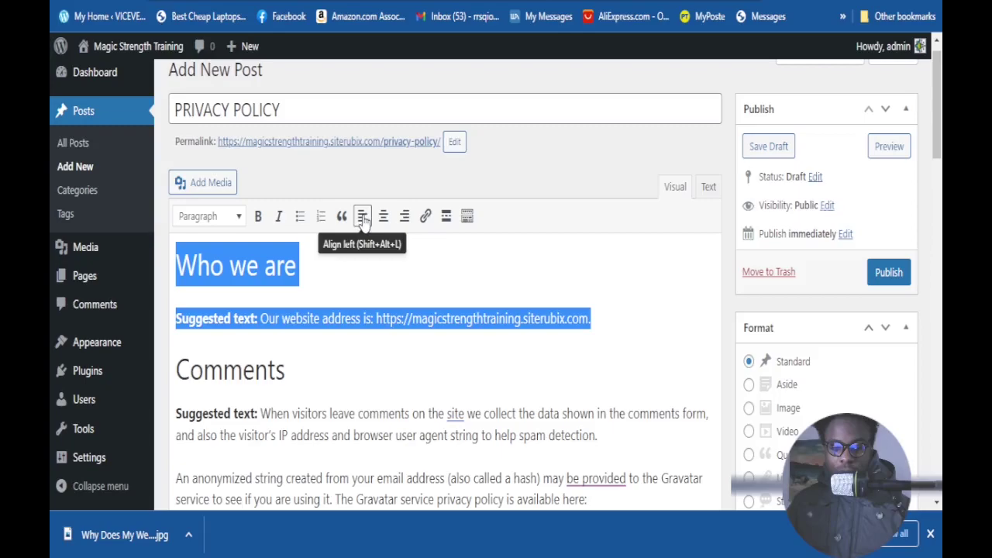
{"action": "left_click", "coordinate": [364, 219]}
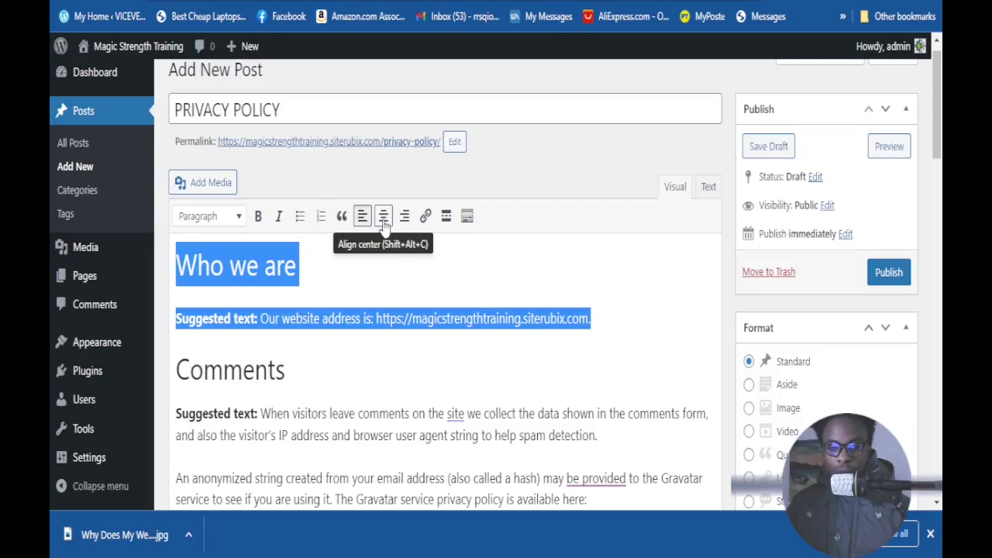
{"action": "left_click", "coordinate": [383, 220]}
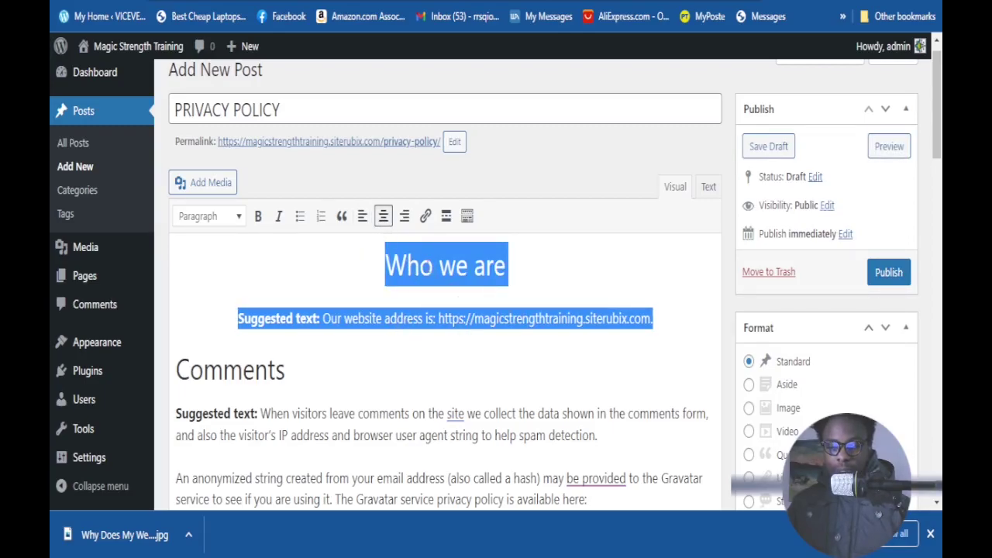
Step: Right-align the "Who we are" heading and its website address line, and switch both back to left alignment
{"action": "left_click", "coordinate": [404, 217]}
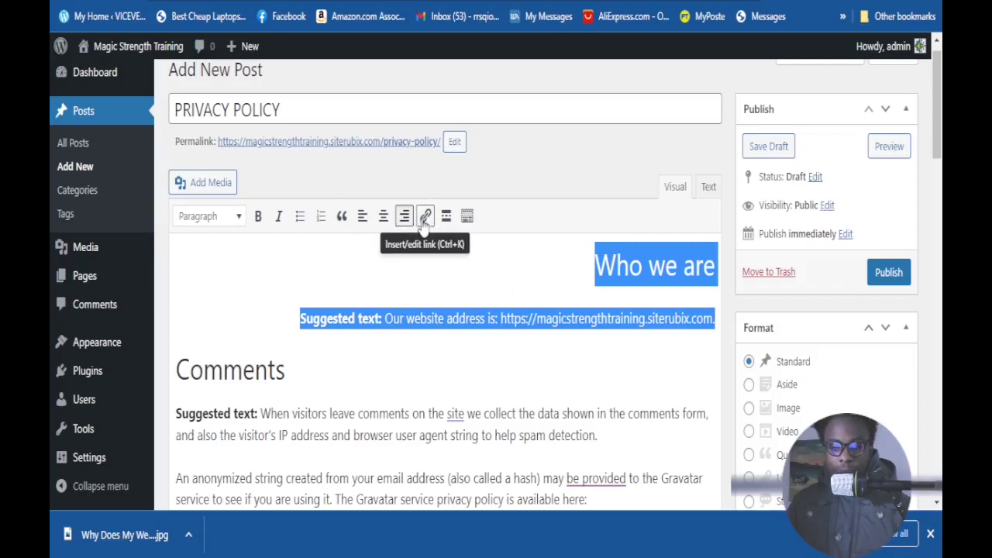
{"action": "left_click", "coordinate": [362, 217]}
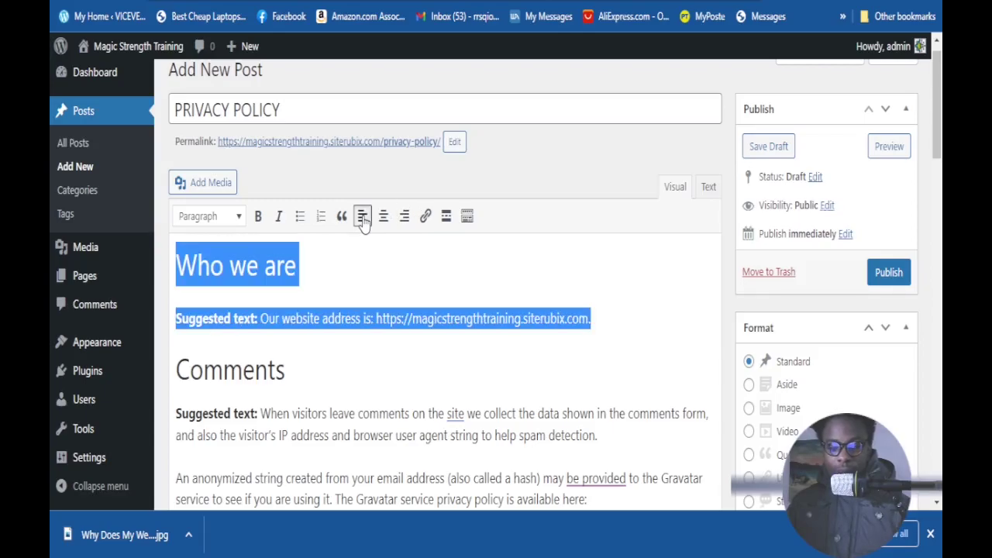
{"action": "left_click", "coordinate": [400, 277]}
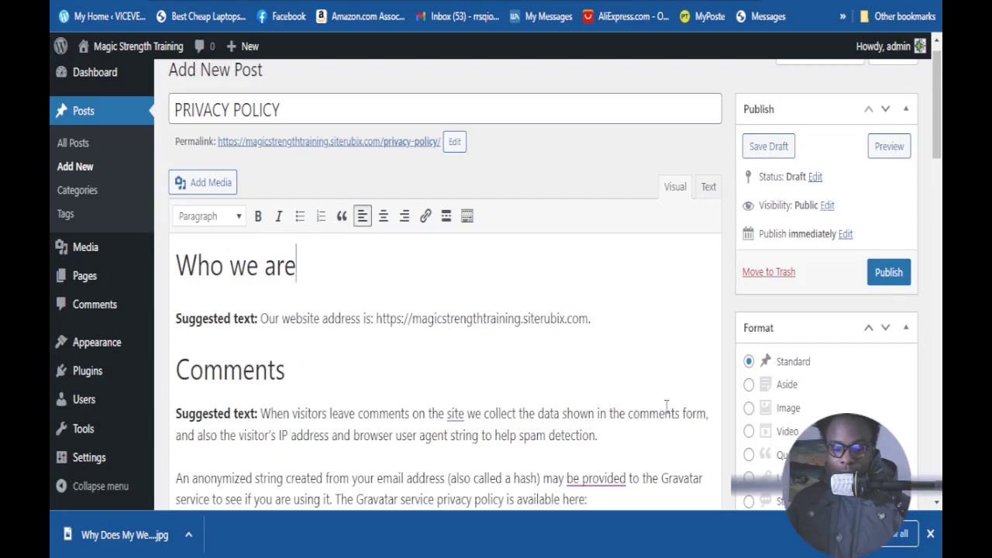
Step: Try adding a link to the words "comments form" in the Comments paragraph without entering a URL
{"action": "left_click_drag", "start_coordinate": [709, 415], "coordinate": [628, 414]}
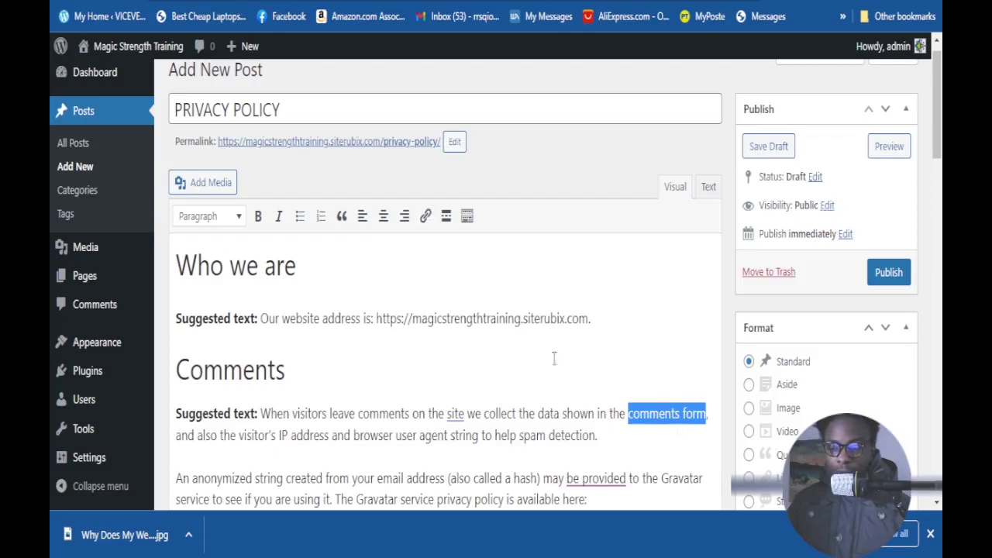
{"action": "left_click", "coordinate": [425, 217]}
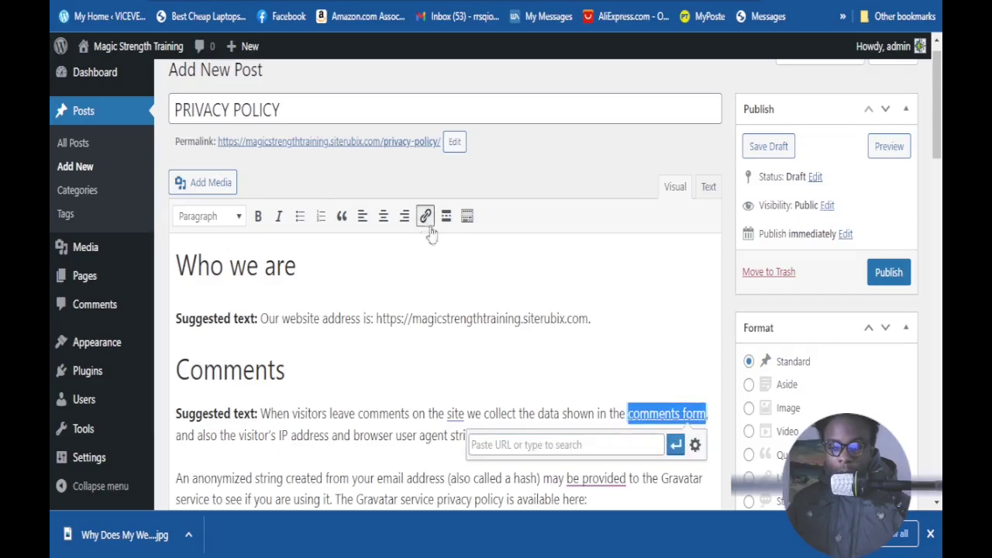
{"action": "left_click", "coordinate": [548, 444]}
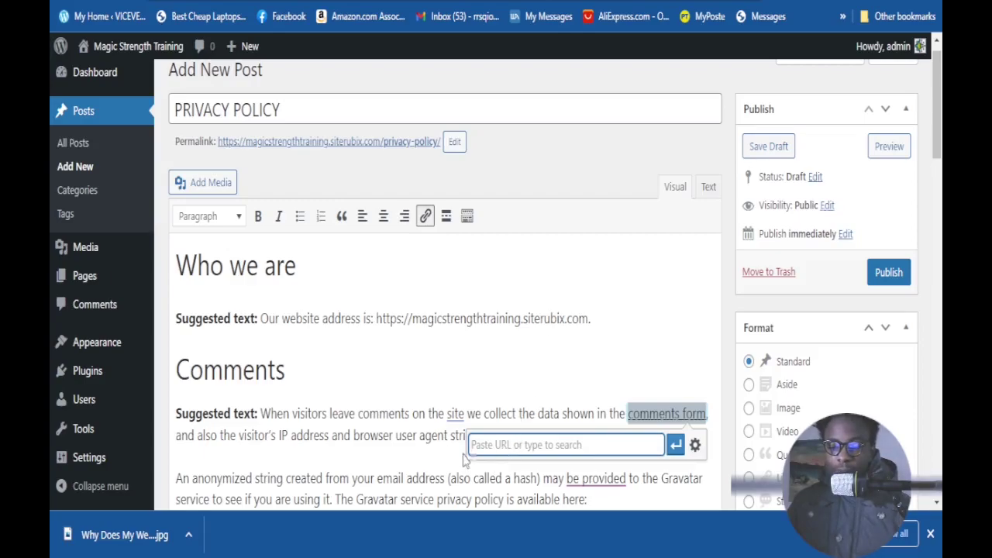
{"action": "left_click", "coordinate": [674, 448]}
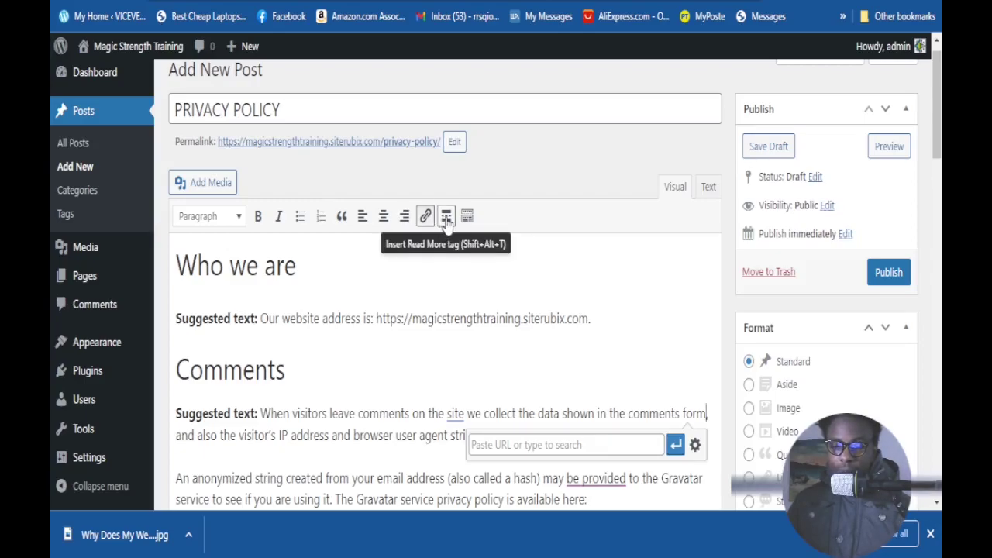
Step: Show the editor's additional formatting tools, and try strikethrough on the website address line under "Who we are", removing it again
{"action": "scroll", "coordinate": [447, 216], "scroll_direction": "down", "scroll_amount": 1}
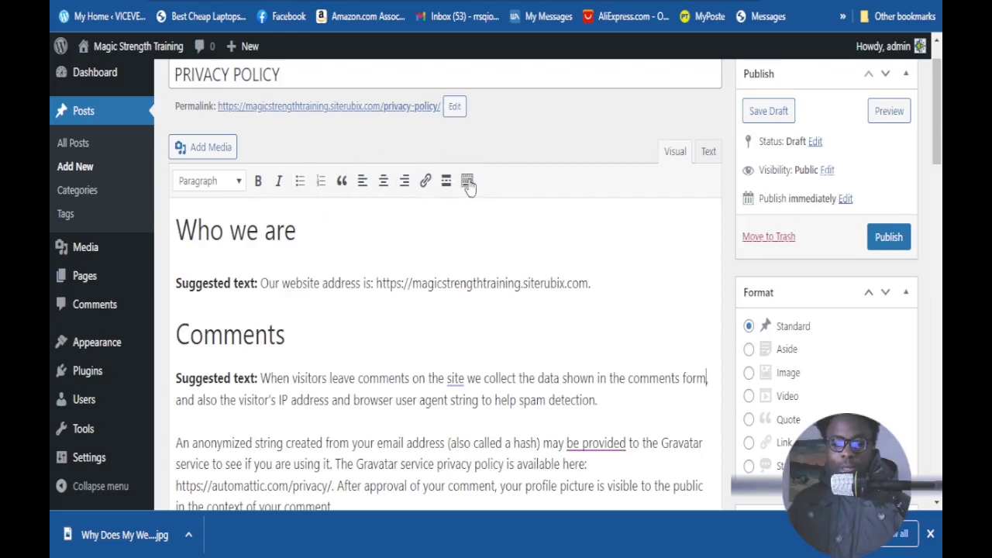
{"action": "left_click", "coordinate": [467, 183]}
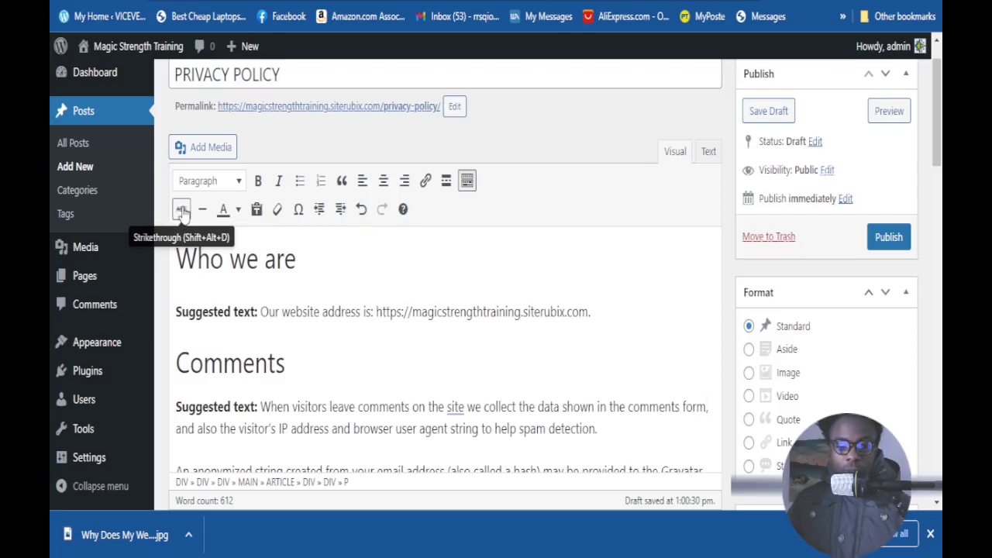
{"action": "left_click", "coordinate": [593, 312]}
{"action": "left_click_drag", "start_coordinate": [594, 312], "coordinate": [172, 313]}
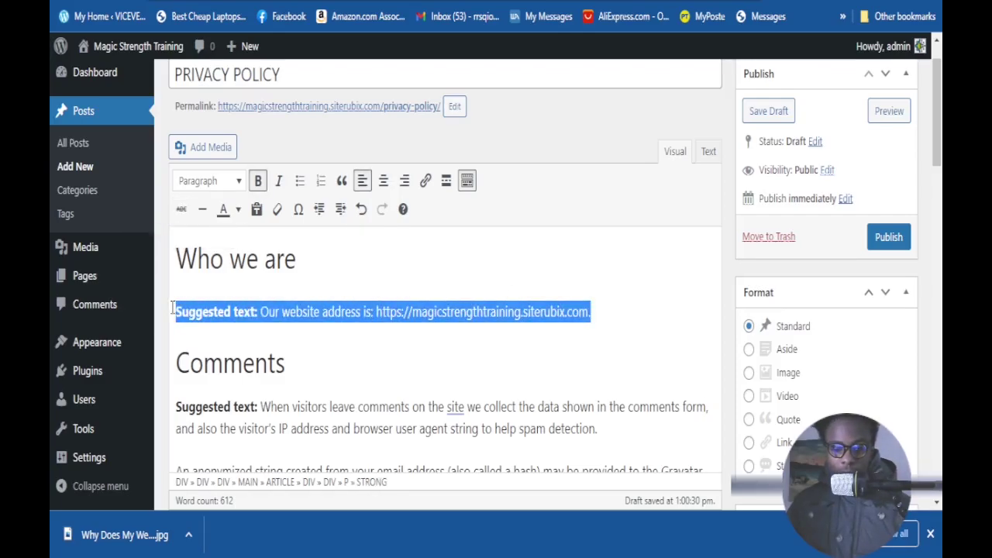
{"action": "left_click", "coordinate": [181, 211]}
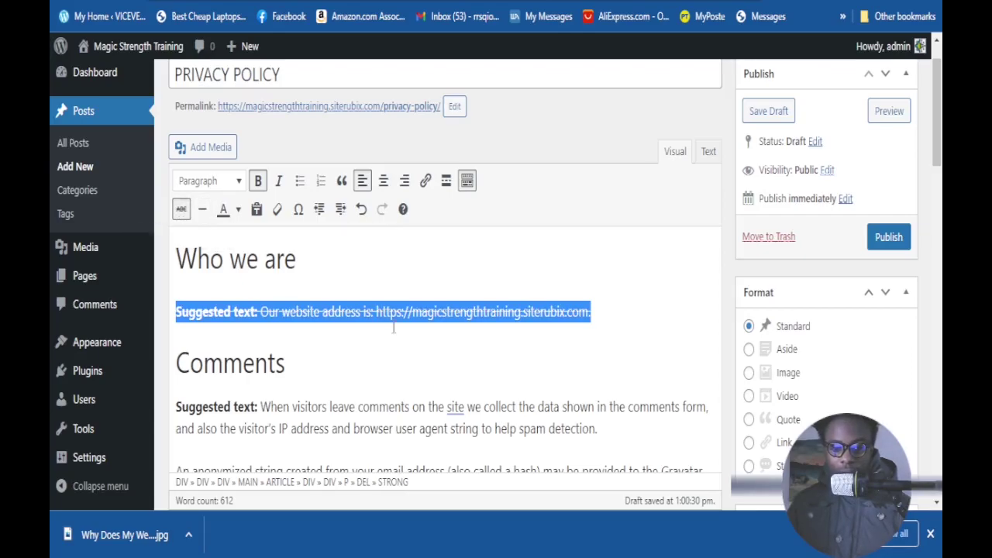
{"action": "left_click", "coordinate": [605, 313]}
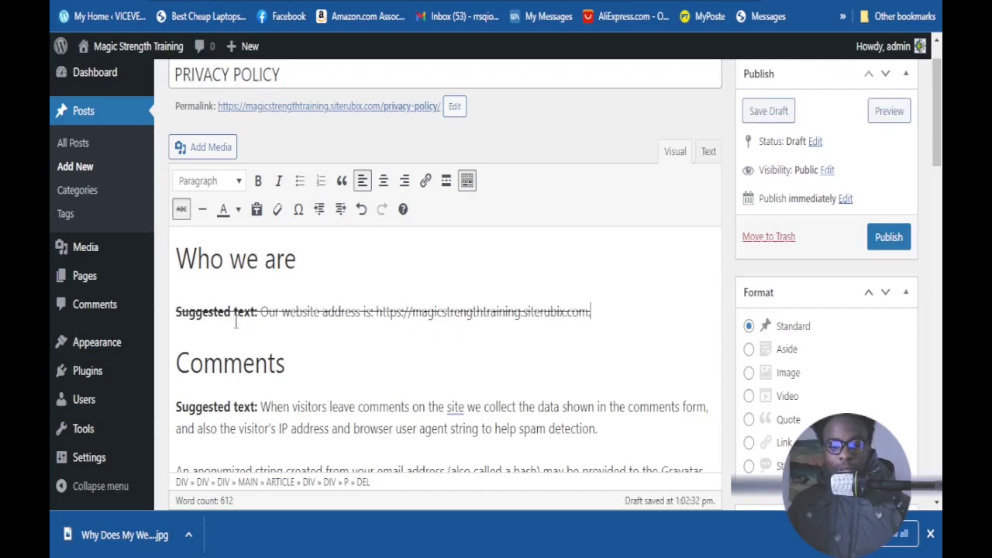
{"action": "left_click_drag", "start_coordinate": [607, 312], "coordinate": [165, 307]}
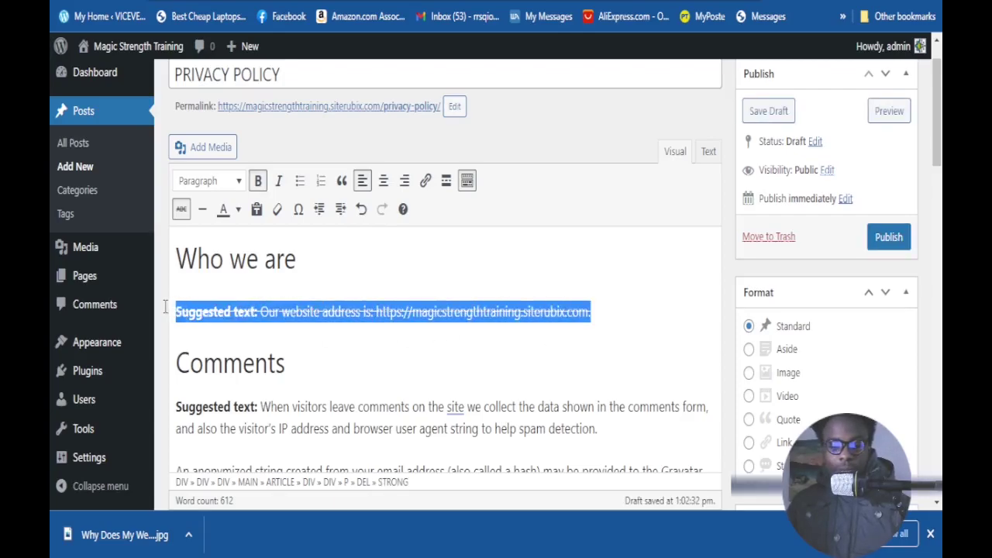
{"action": "left_click", "coordinate": [180, 212]}
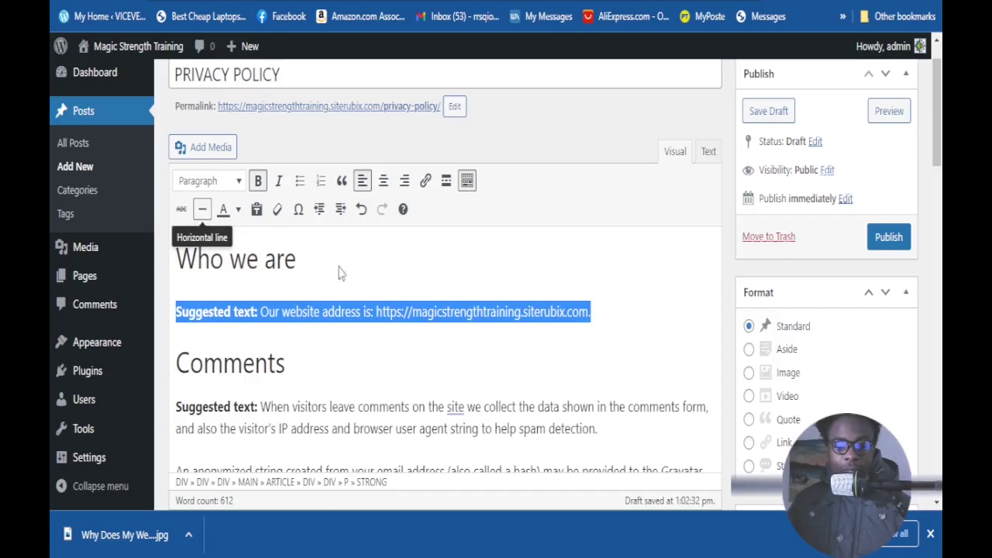
Step: Insert three horizontal lines between the website address line and the "Comments" heading
{"action": "left_click", "coordinate": [593, 348]}
{"action": "left_click", "coordinate": [598, 314]}
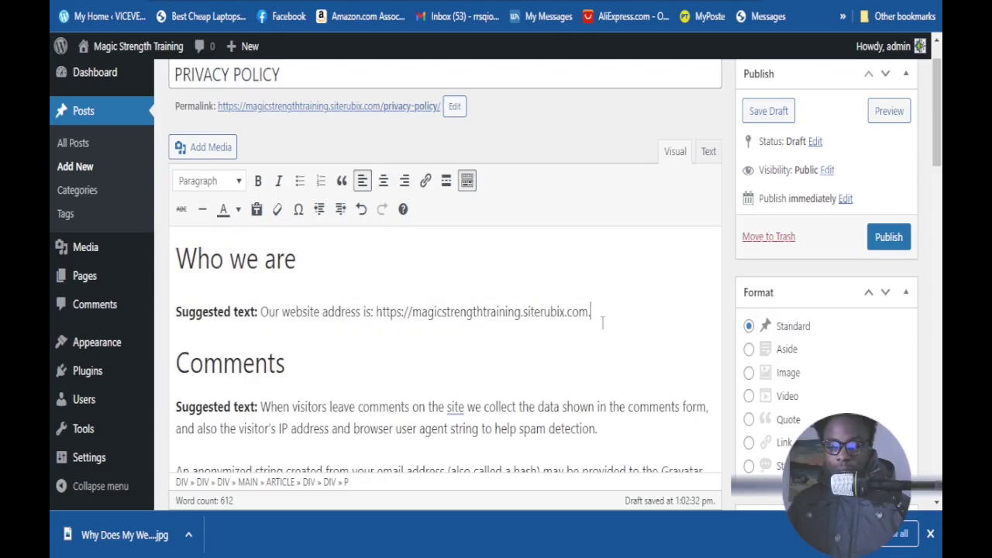
{"action": "key", "text": "Return"}
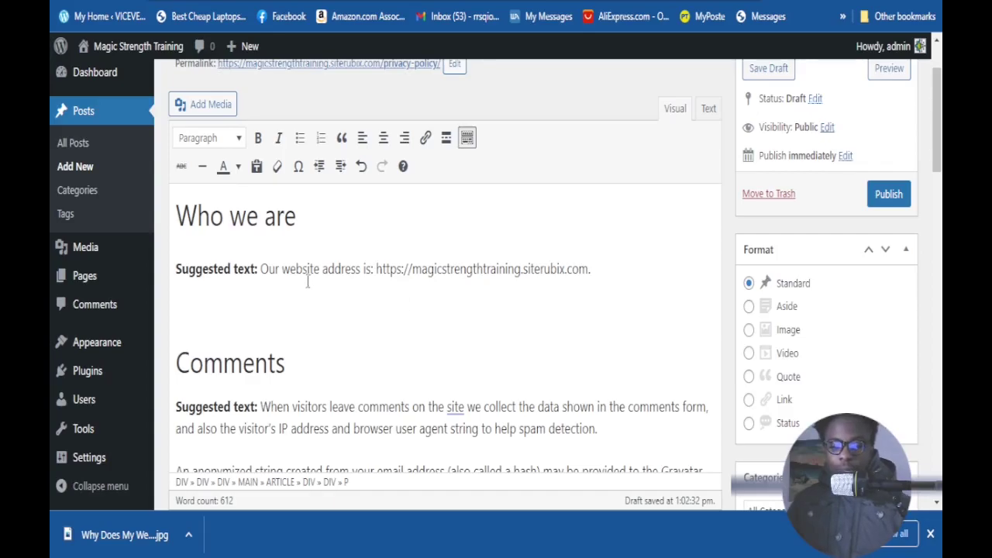
{"action": "scroll", "coordinate": [305, 282], "scroll_direction": "up", "scroll_amount": 2}
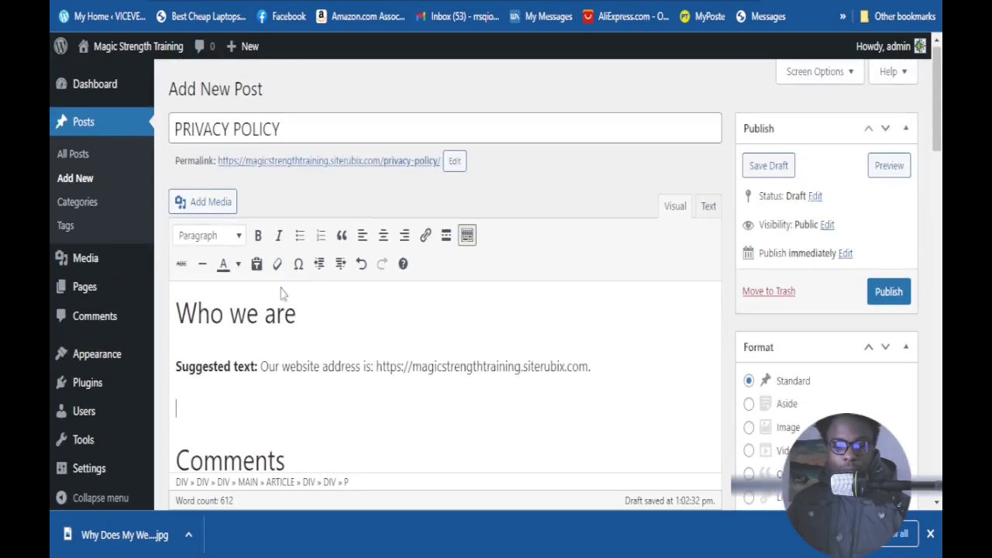
{"action": "left_click", "coordinate": [200, 267]}
{"action": "scroll", "coordinate": [351, 303], "scroll_direction": "down", "scroll_amount": 1}
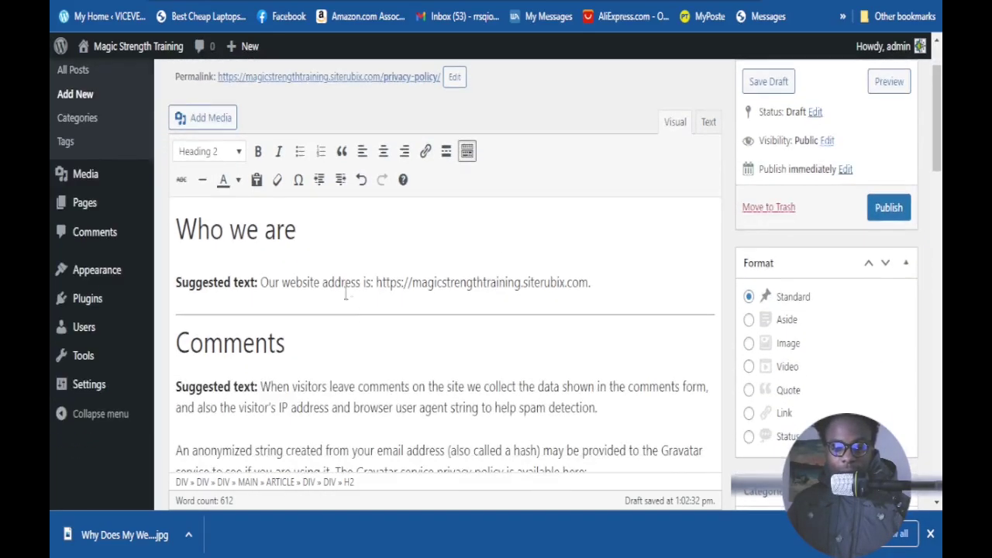
{"action": "scroll", "coordinate": [387, 318], "scroll_direction": "up", "scroll_amount": 1}
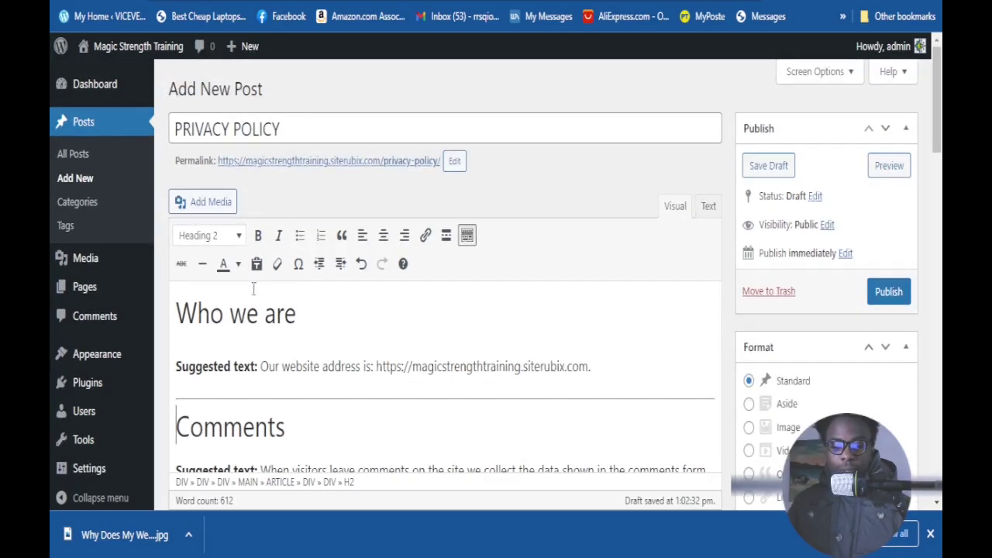
{"action": "left_click", "coordinate": [202, 268]}
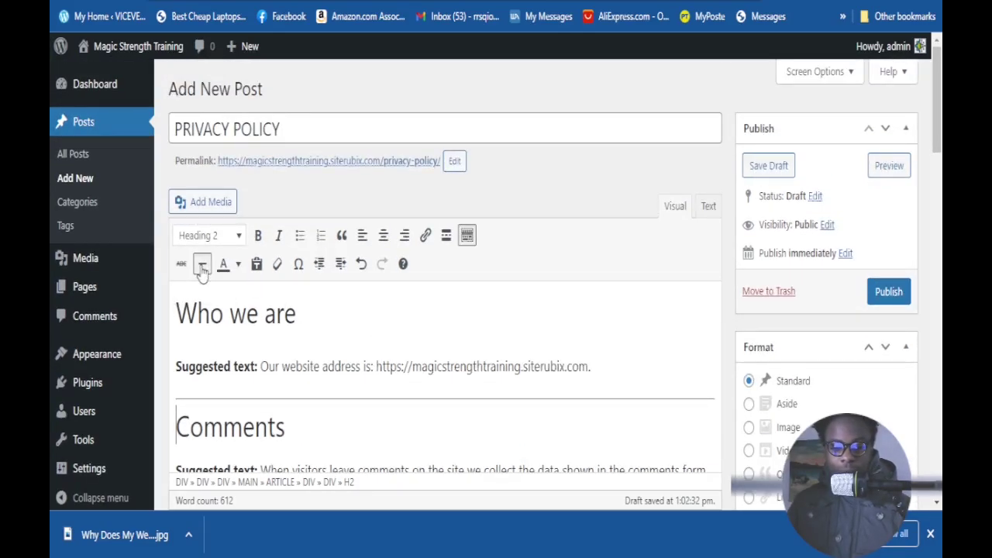
{"action": "left_click", "coordinate": [201, 255]}
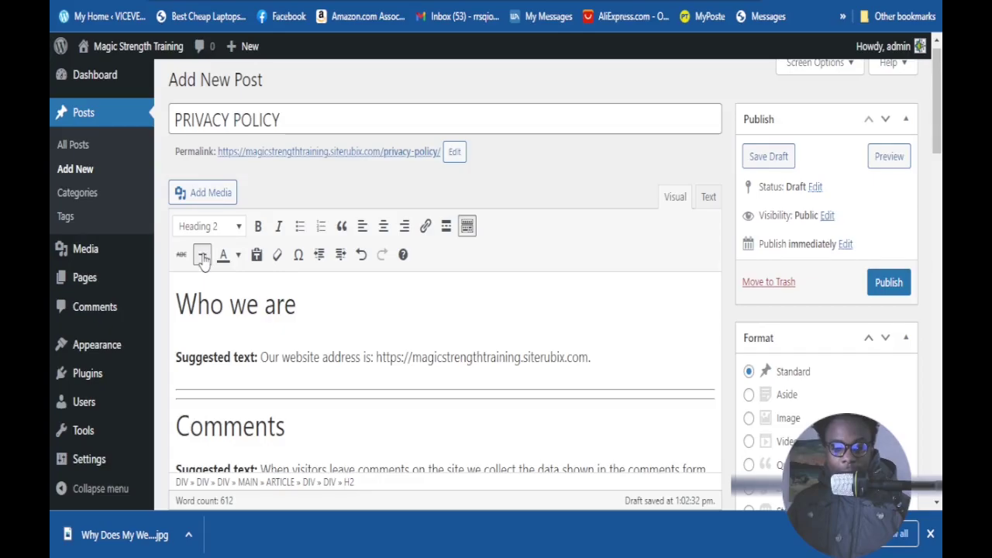
{"action": "left_click", "coordinate": [695, 406]}
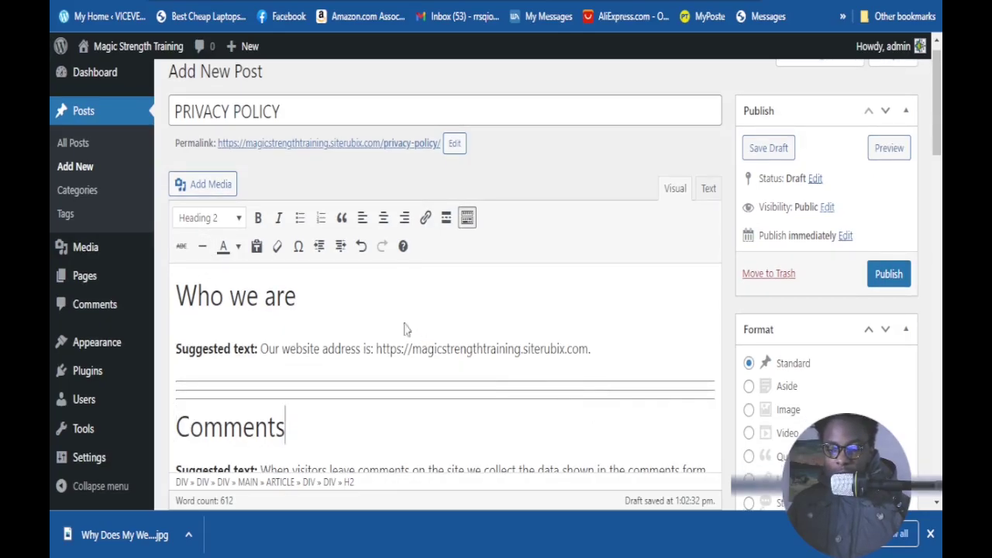
Step: Undo the horizontal lines above the "Comments" heading and delete the empty paragraph left there
{"action": "left_click", "coordinate": [360, 246]}
{"action": "left_click", "coordinate": [360, 246]}
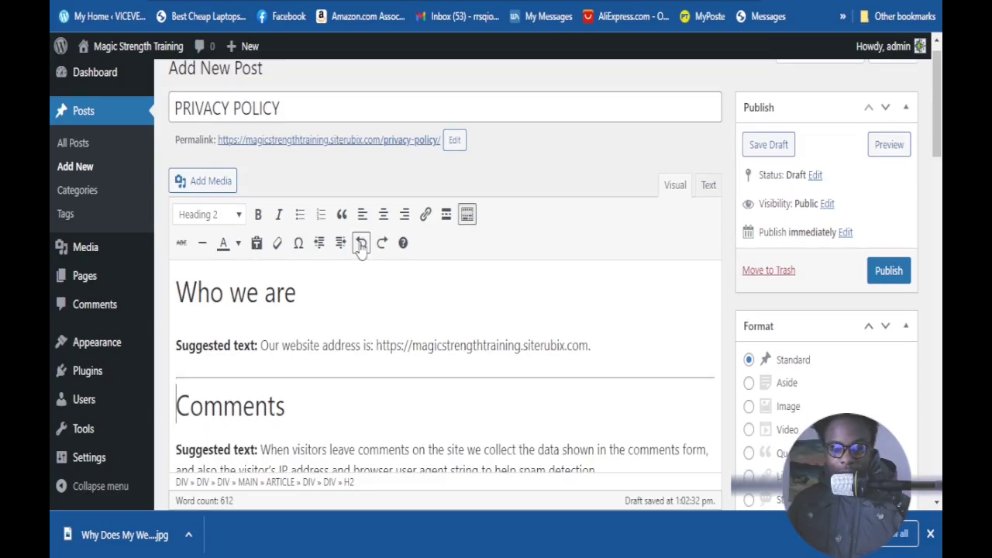
{"action": "left_click", "coordinate": [361, 247]}
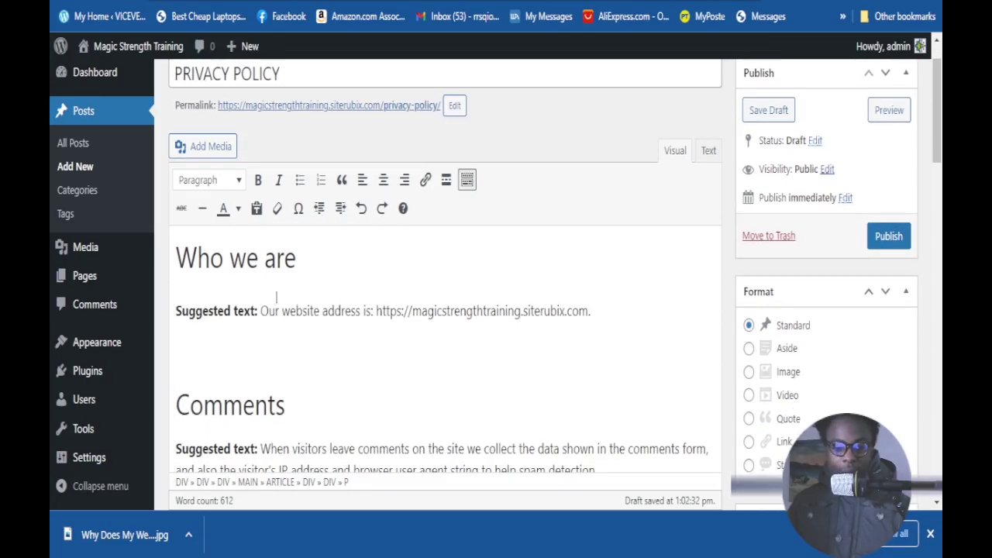
{"action": "key", "text": "BackSpace"}
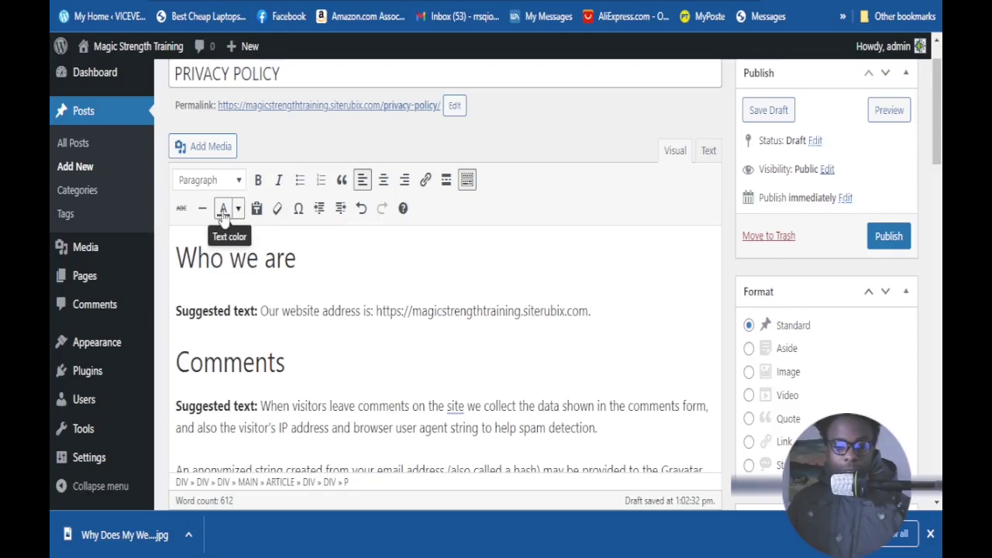
Step: Change the text color of the "Who we are" heading to bright green
{"action": "left_click", "coordinate": [296, 261]}
{"action": "left_click_drag", "start_coordinate": [296, 261], "coordinate": [167, 265]}
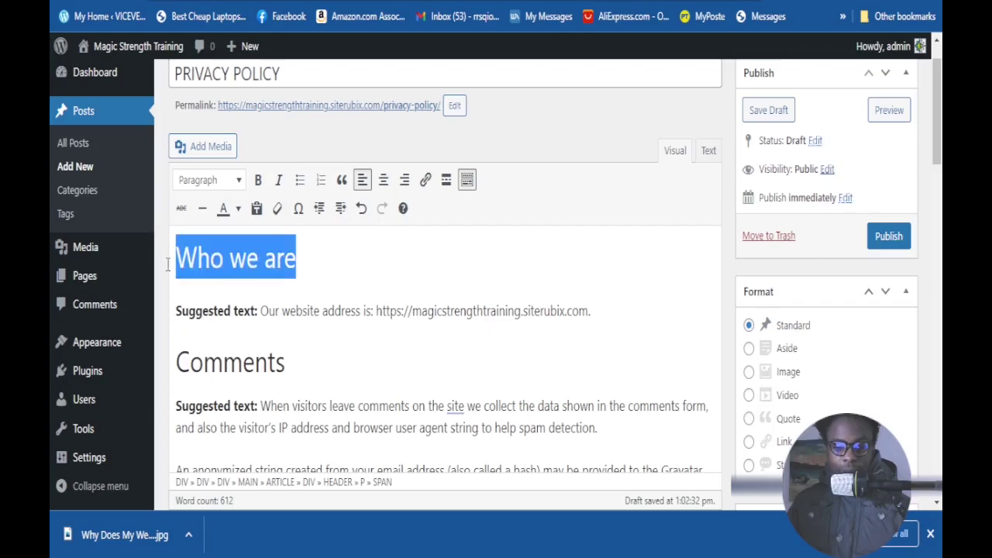
{"action": "left_click", "coordinate": [311, 258]}
{"action": "left_click_drag", "start_coordinate": [311, 258], "coordinate": [155, 257]}
{"action": "left_click", "coordinate": [238, 209]}
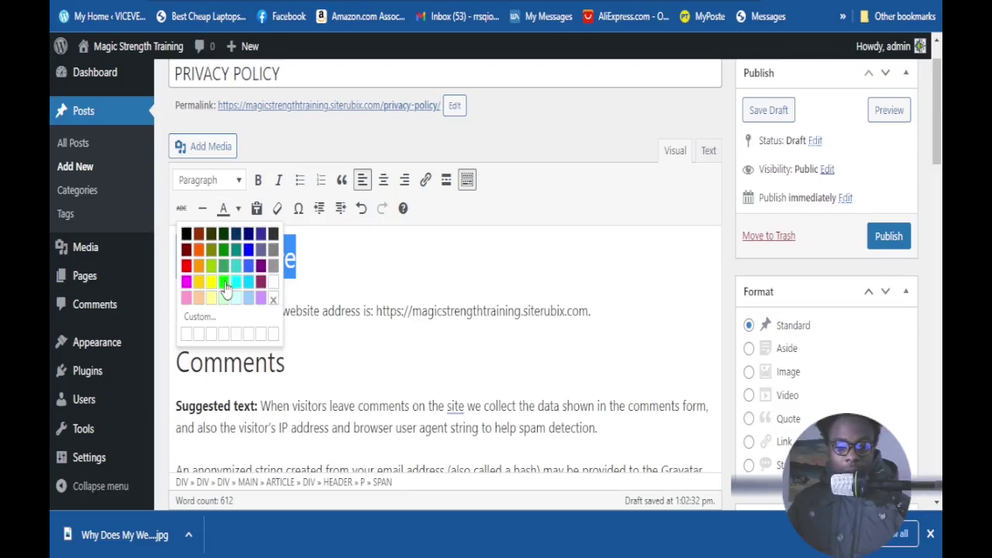
{"action": "left_click", "coordinate": [249, 284]}
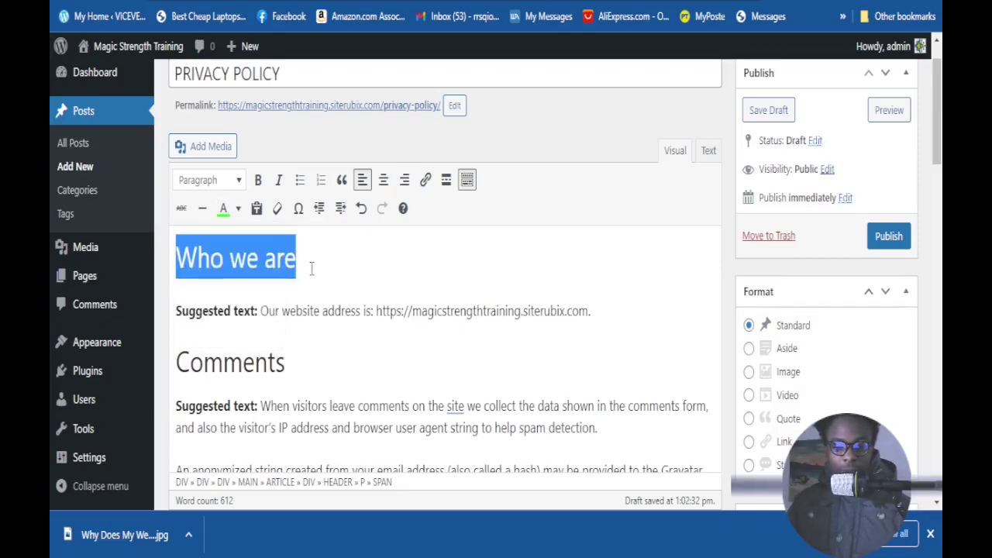
{"action": "left_click", "coordinate": [312, 268]}
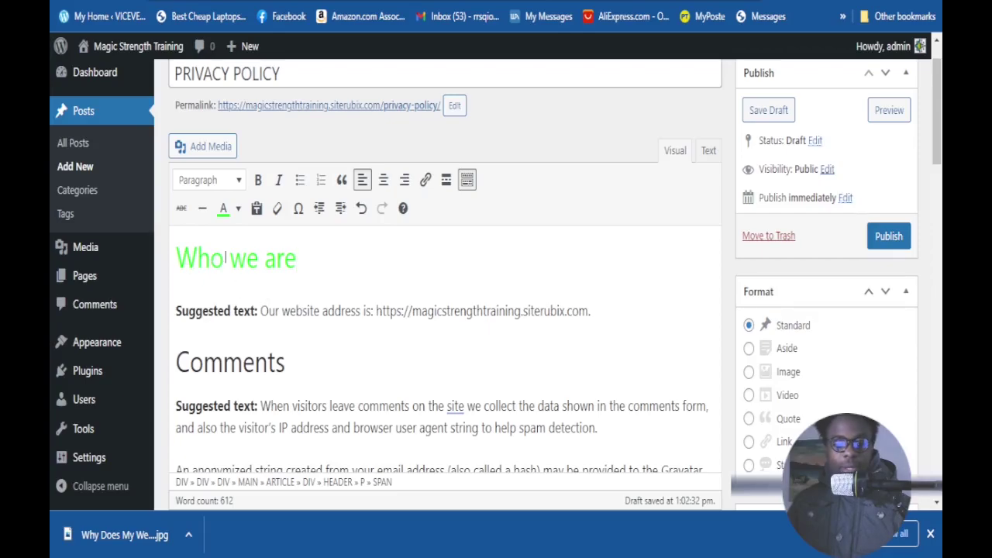
Step: Set the text color of the "Who we are" heading to black
{"action": "left_click_drag", "start_coordinate": [351, 266], "coordinate": [133, 244]}
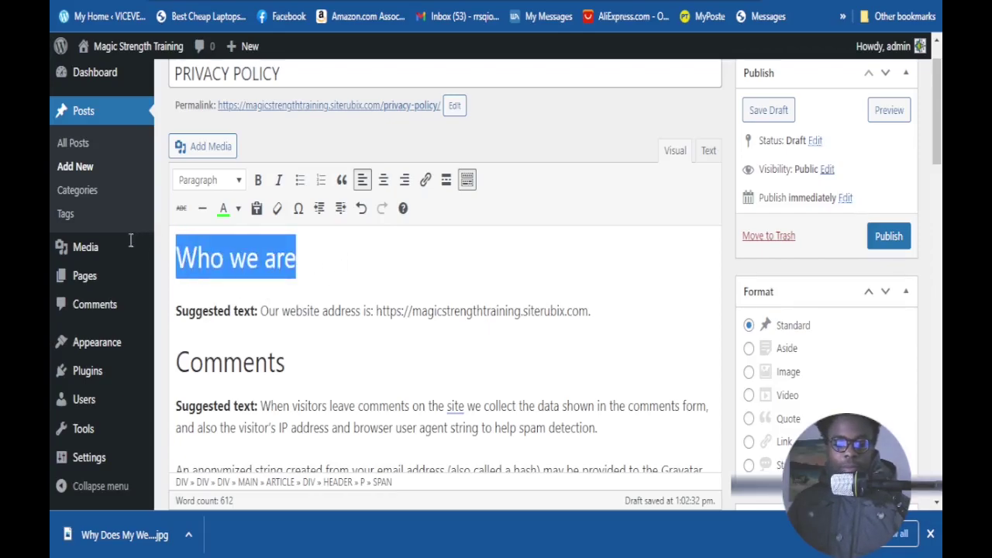
{"action": "left_click", "coordinate": [324, 273]}
{"action": "left_click_drag", "start_coordinate": [334, 271], "coordinate": [170, 250]}
{"action": "left_click", "coordinate": [238, 211]}
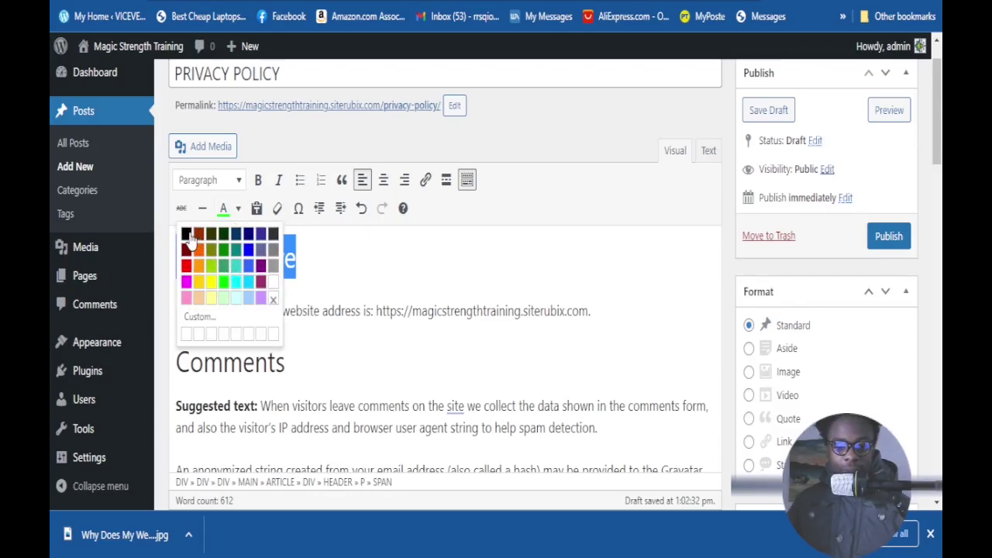
{"action": "left_click", "coordinate": [332, 299]}
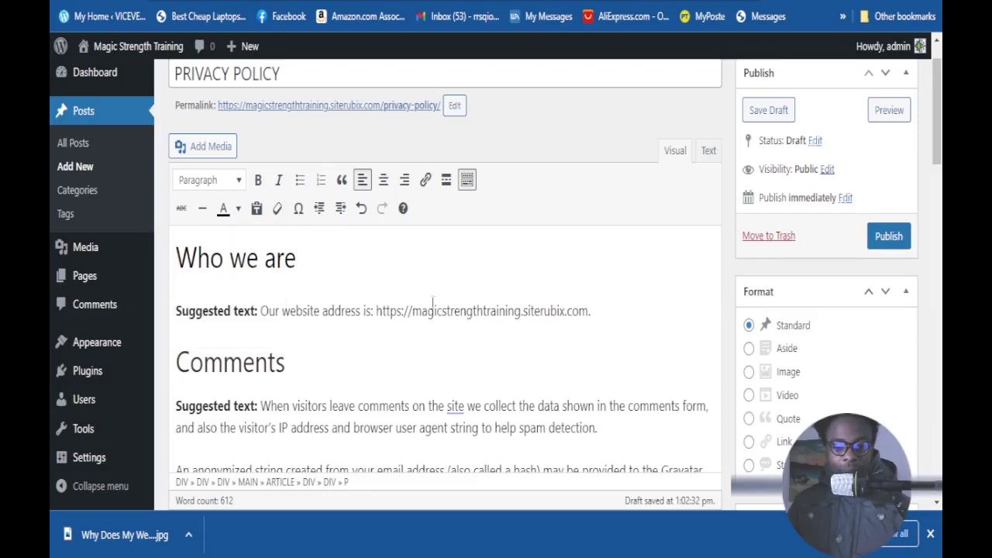
Step: Select the "Who we are" heading and switch the Paste as text mode on and off again
{"action": "left_click", "coordinate": [313, 265]}
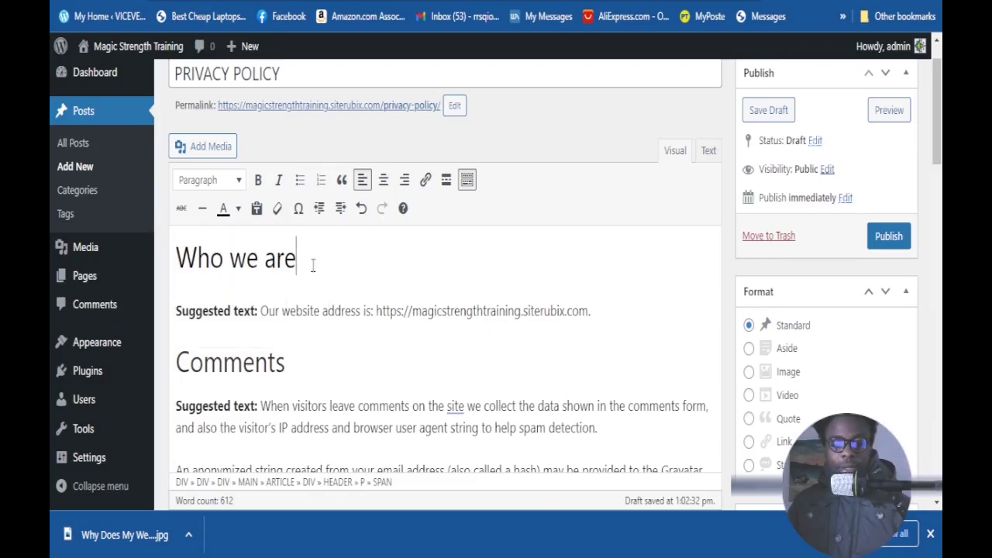
{"action": "left_click", "coordinate": [176, 258], "text": "shift"}
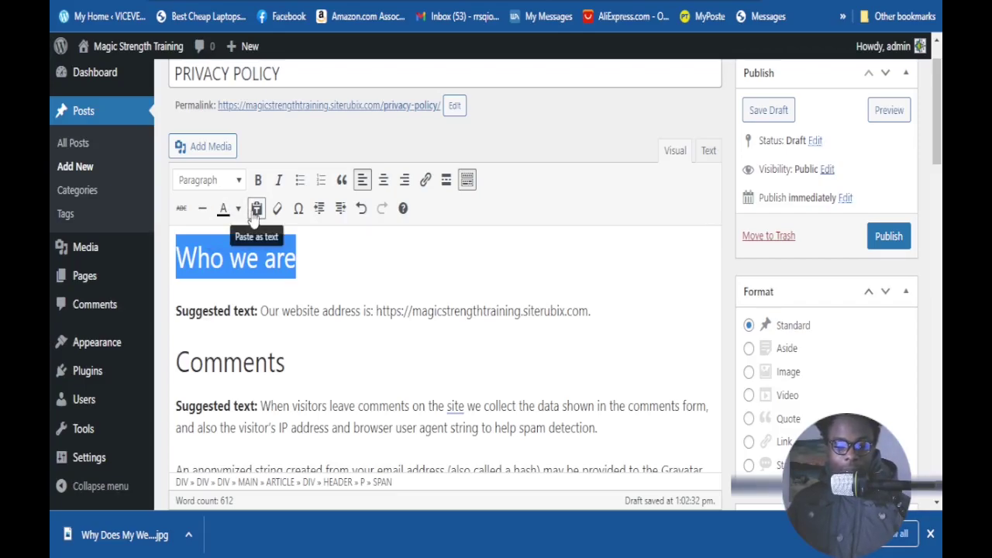
{"action": "left_click", "coordinate": [255, 207]}
{"action": "left_click", "coordinate": [256, 210]}
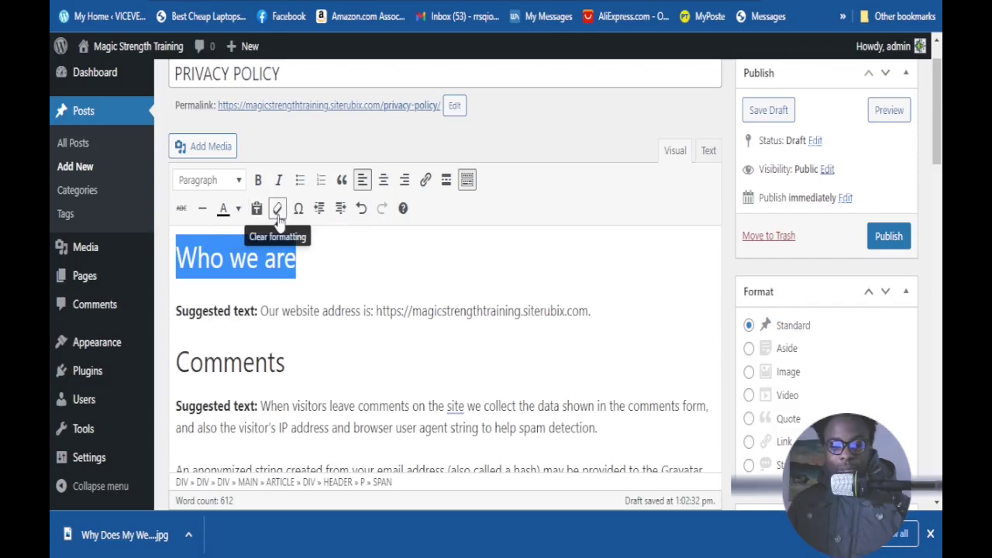
Step: Clear the formatting of the "Who we are" heading and undo the change
{"action": "left_click", "coordinate": [277, 210]}
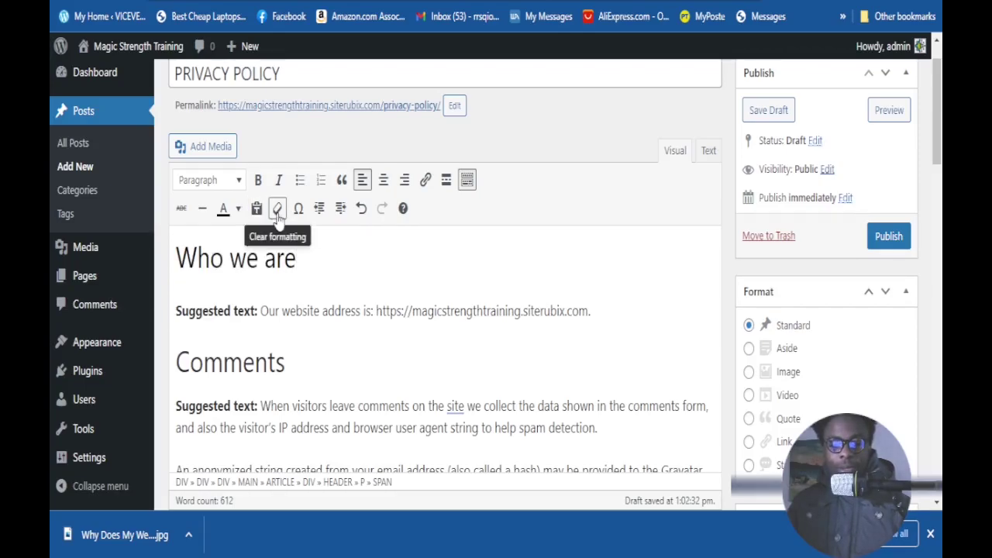
{"action": "left_click", "coordinate": [277, 213]}
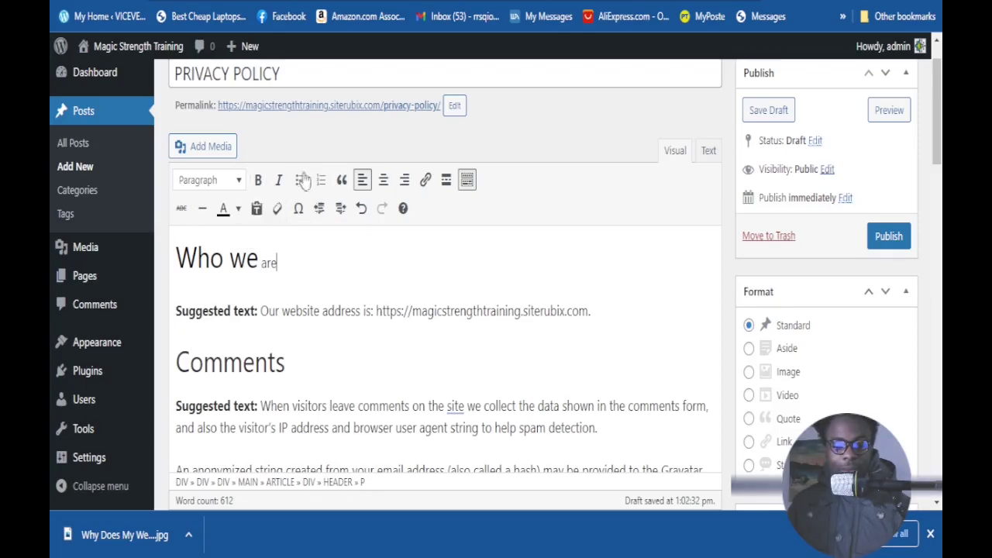
{"action": "left_click", "coordinate": [360, 210]}
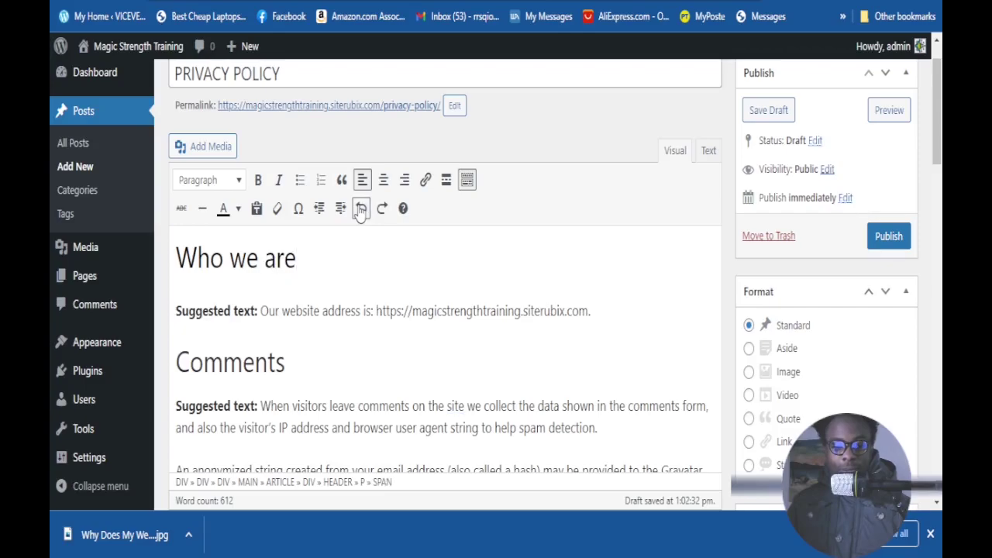
Step: Insert the special character Ξ after the "Who we are" heading and delete it, undoing and redoing the deletion
{"action": "left_click", "coordinate": [298, 209]}
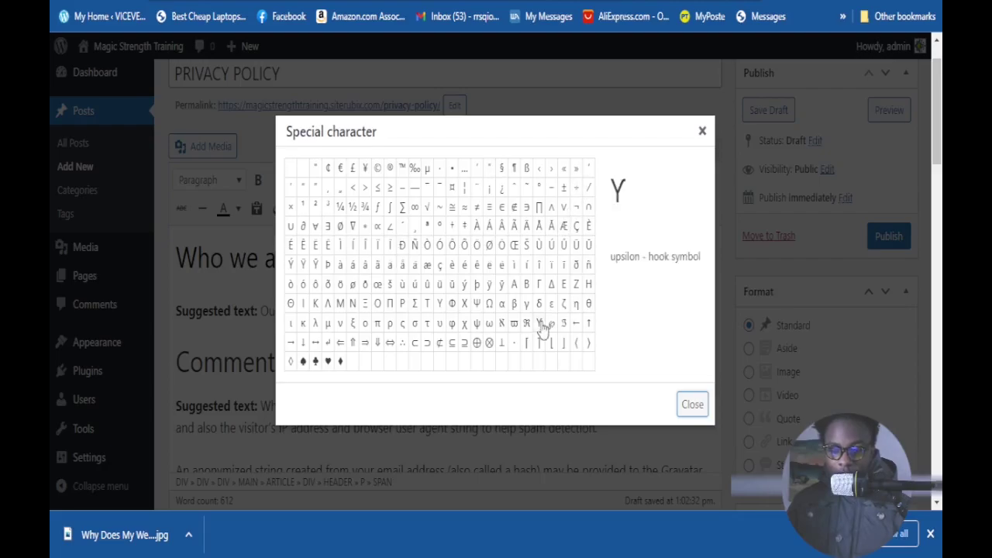
{"action": "left_click", "coordinate": [367, 306]}
{"action": "left_click", "coordinate": [691, 403]}
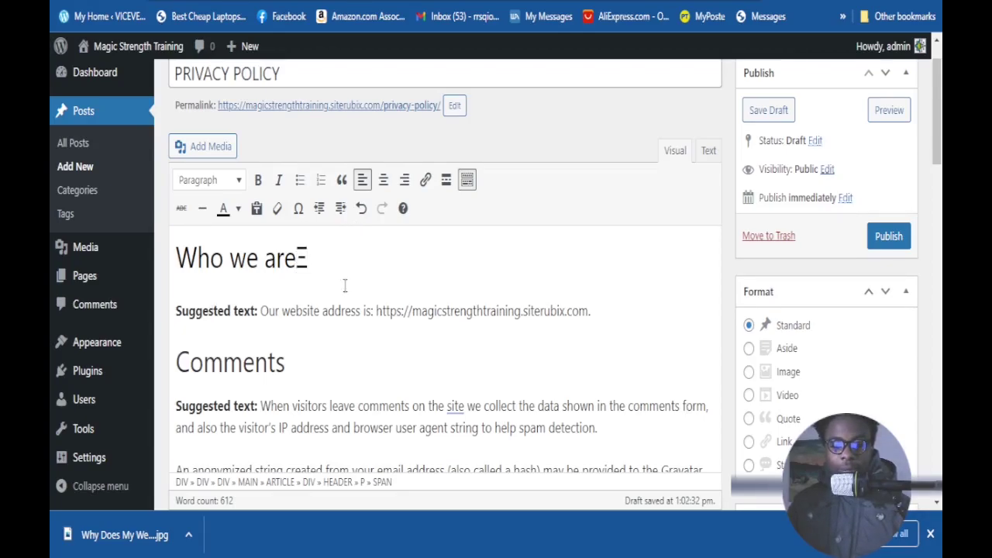
{"action": "key", "text": "BackSpace"}
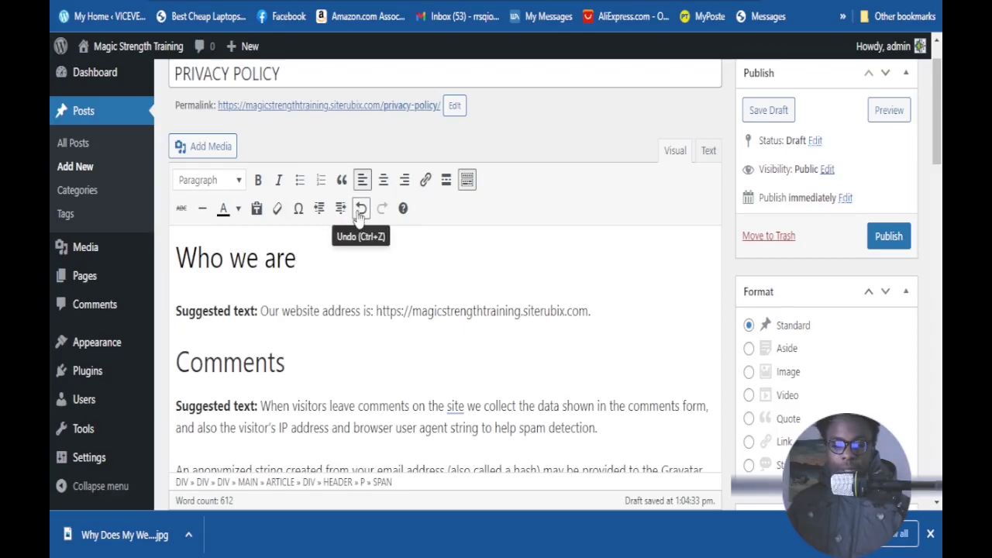
{"action": "key", "text": "ctrl+z"}
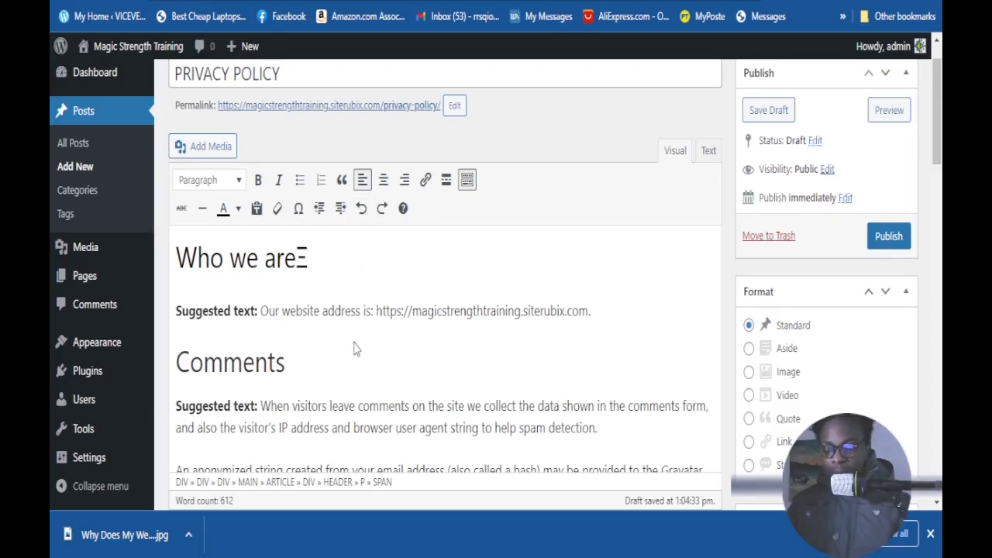
{"action": "key", "text": "ctrl+y"}
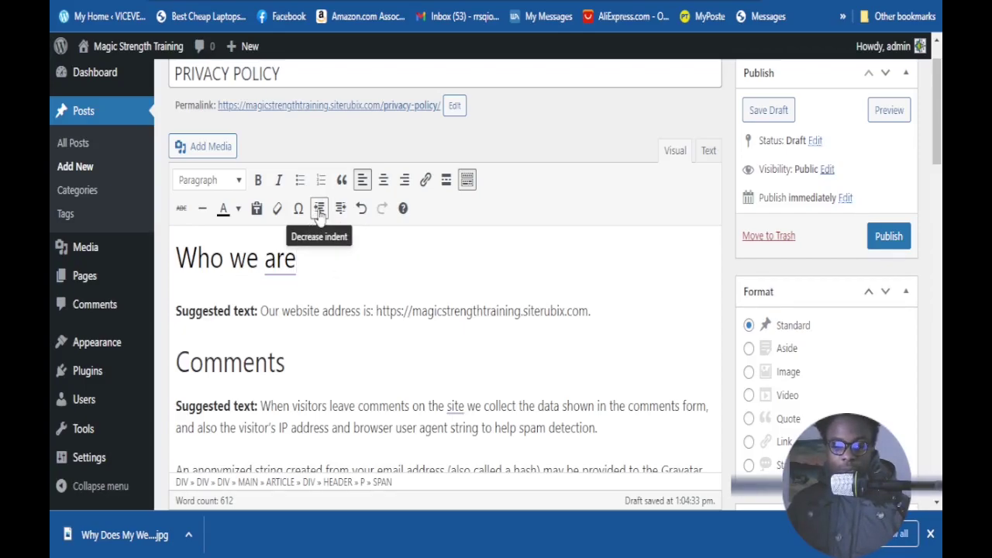
Step: Increase the indent of the "Who we are" heading by five levels
{"action": "left_click_drag", "start_coordinate": [176, 258], "coordinate": [291, 311]}
{"action": "left_click_drag", "start_coordinate": [322, 356], "coordinate": [362, 446]}
{"action": "left_click", "coordinate": [320, 275]}
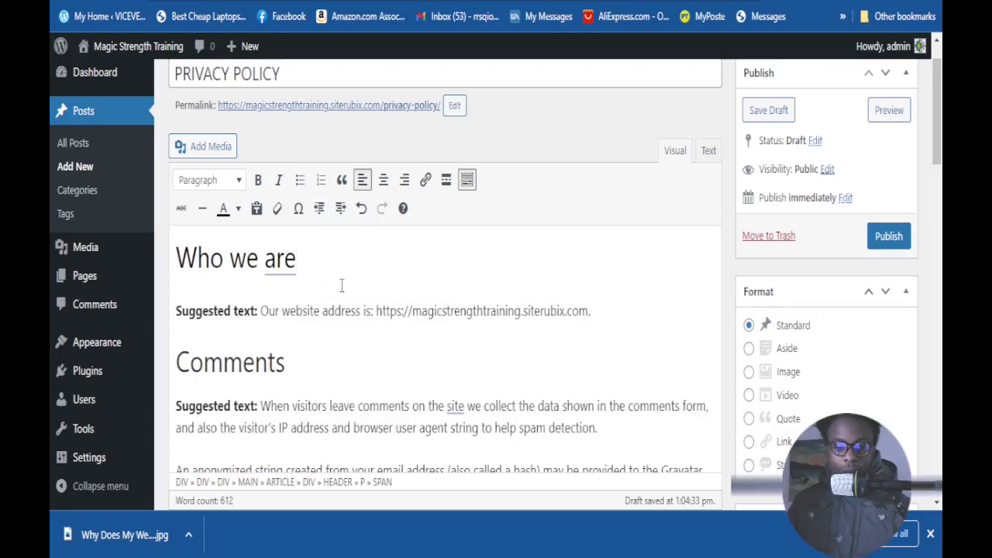
{"action": "left_click", "coordinate": [340, 213]}
{"action": "left_click", "coordinate": [341, 213]}
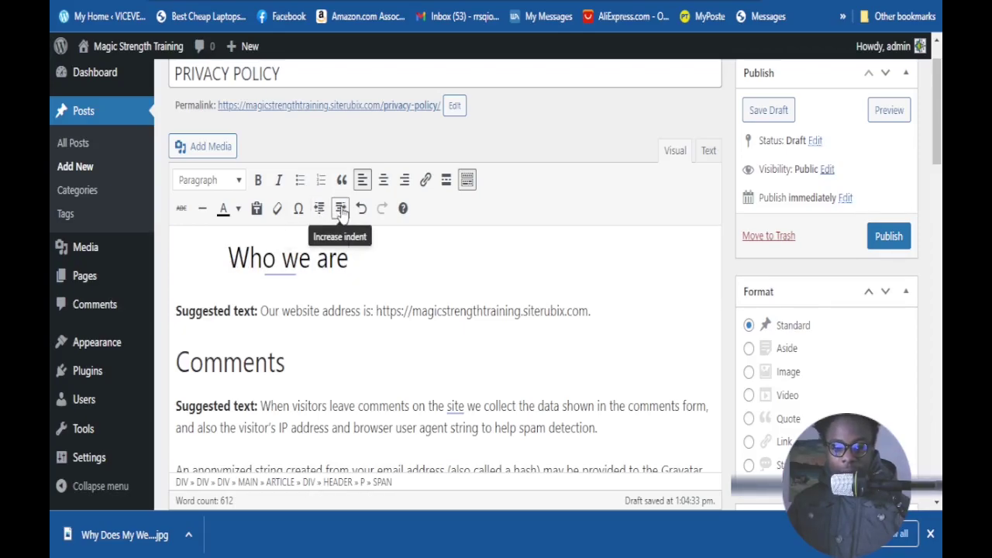
{"action": "left_click", "coordinate": [340, 213]}
{"action": "left_click", "coordinate": [340, 213]}
{"action": "left_click", "coordinate": [341, 213]}
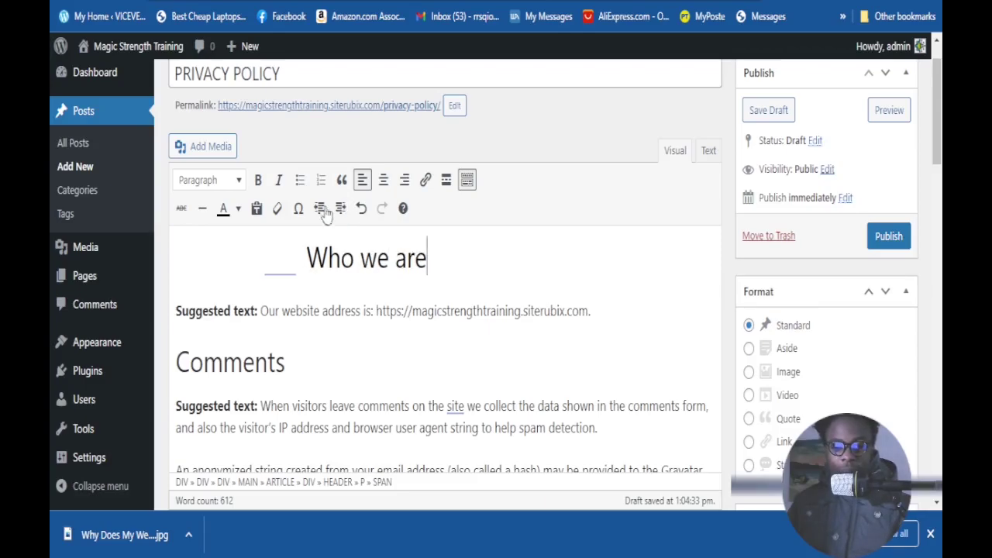
Step: Decrease the indent of the "Who we are" heading by five levels, back to the text margin
{"action": "left_click", "coordinate": [321, 211]}
{"action": "left_click", "coordinate": [321, 212]}
{"action": "left_click", "coordinate": [322, 212]}
{"action": "left_click", "coordinate": [322, 212]}
{"action": "left_click", "coordinate": [321, 212]}
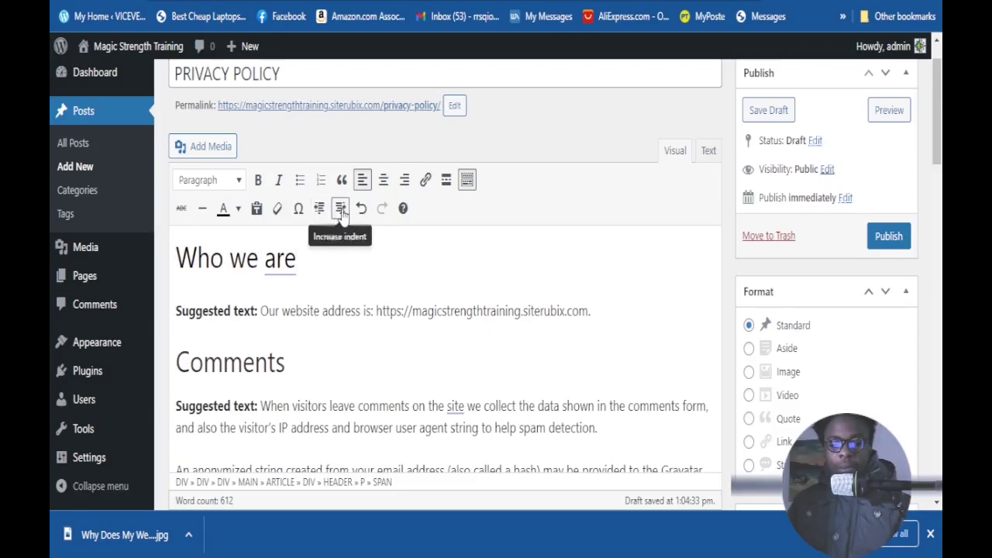
Step: Indent the "Who we are" heading by three levels again and decrease the indent until it is back at the margin
{"action": "left_click", "coordinate": [341, 210]}
{"action": "left_click", "coordinate": [341, 211]}
{"action": "left_click", "coordinate": [341, 211]}
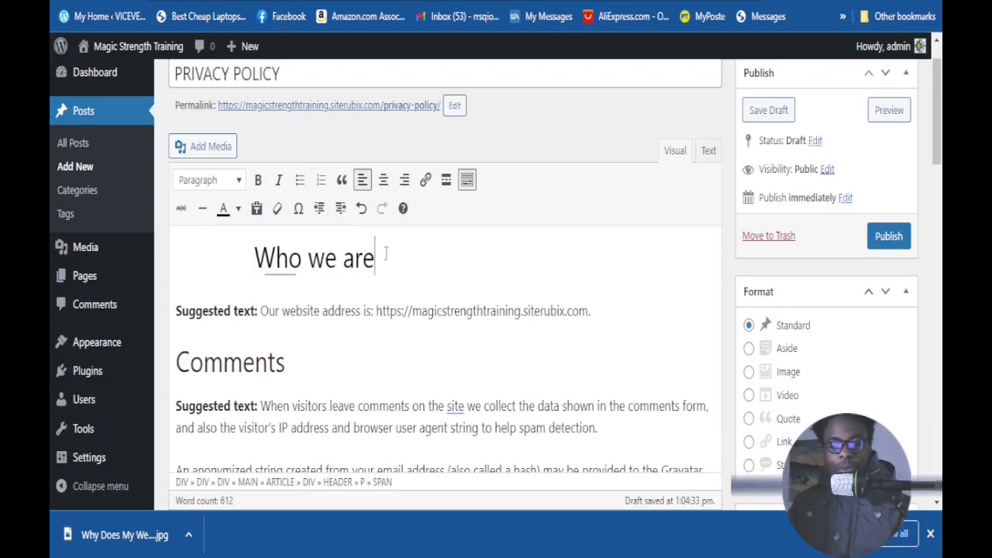
{"action": "left_click_drag", "start_coordinate": [385, 255], "coordinate": [253, 258]}
{"action": "left_click", "coordinate": [319, 209]}
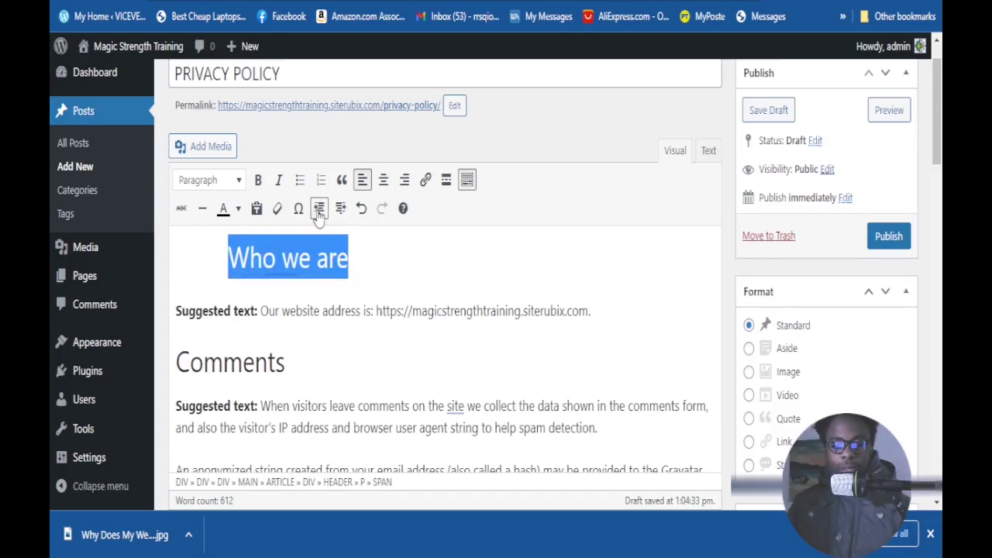
{"action": "left_click", "coordinate": [320, 209]}
{"action": "left_click", "coordinate": [341, 209]}
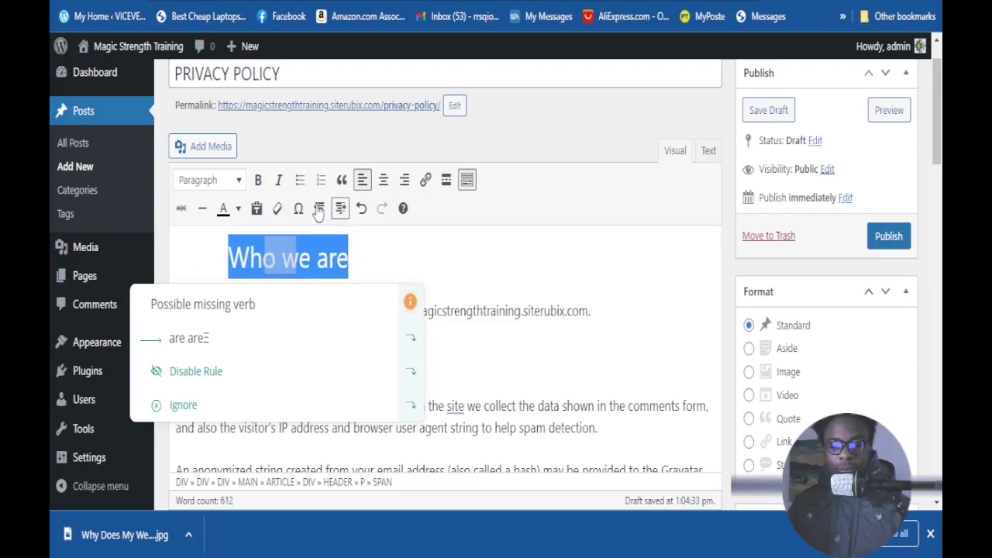
{"action": "left_click", "coordinate": [319, 208]}
{"action": "left_click", "coordinate": [319, 208]}
{"action": "left_click", "coordinate": [395, 256]}
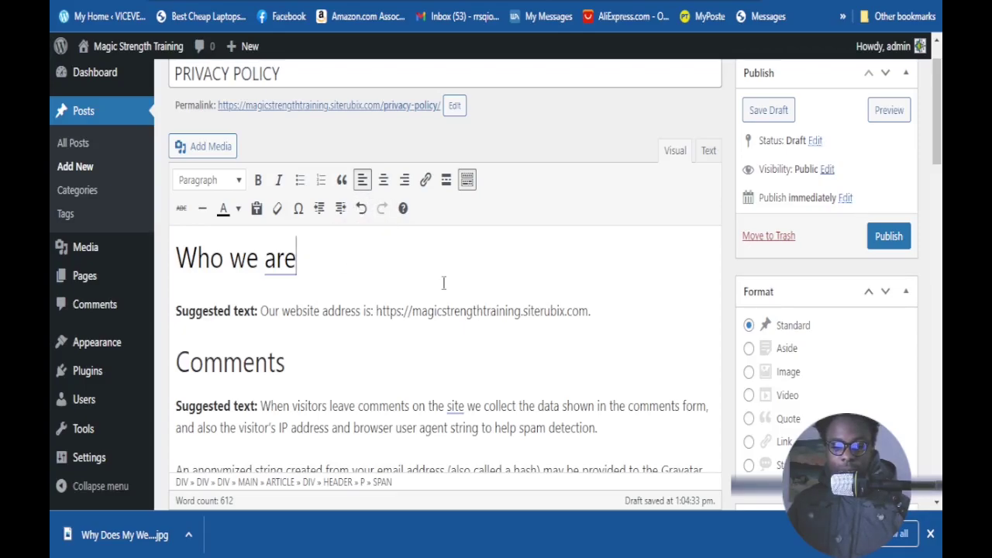
Step: Append "HG" as test text to the "Who we are" heading and undo the typing
{"action": "type", "text": "HGYTH"}
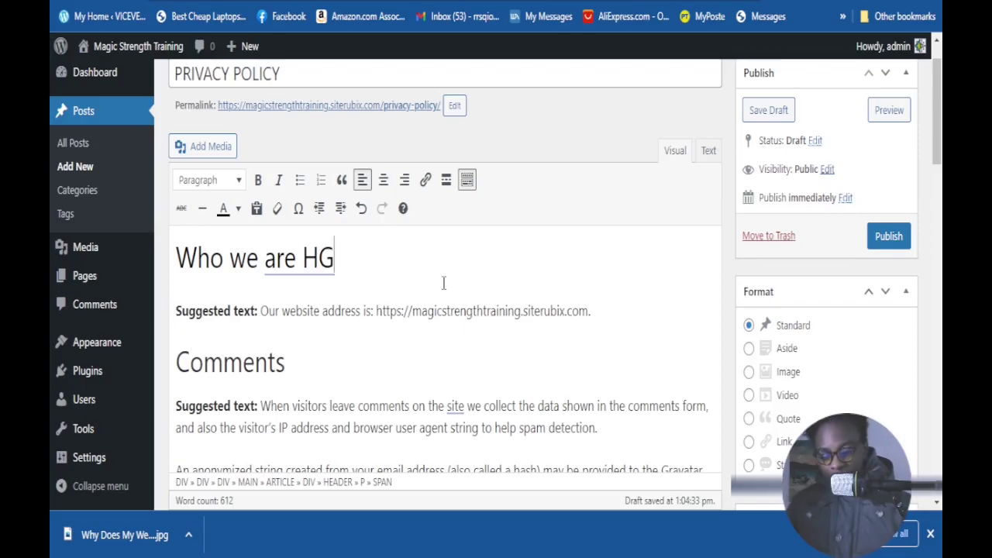
{"action": "left_click", "coordinate": [361, 209]}
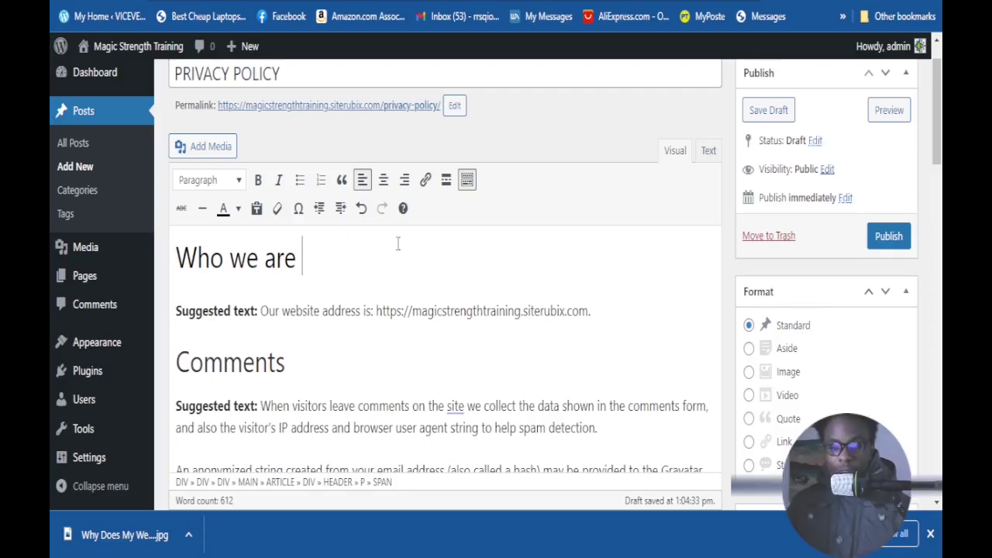
Step: Look through the post from its title and formatting tools down past the Cookies section and back to Comments
{"action": "scroll", "coordinate": [345, 259], "scroll_direction": "up", "scroll_amount": 1}
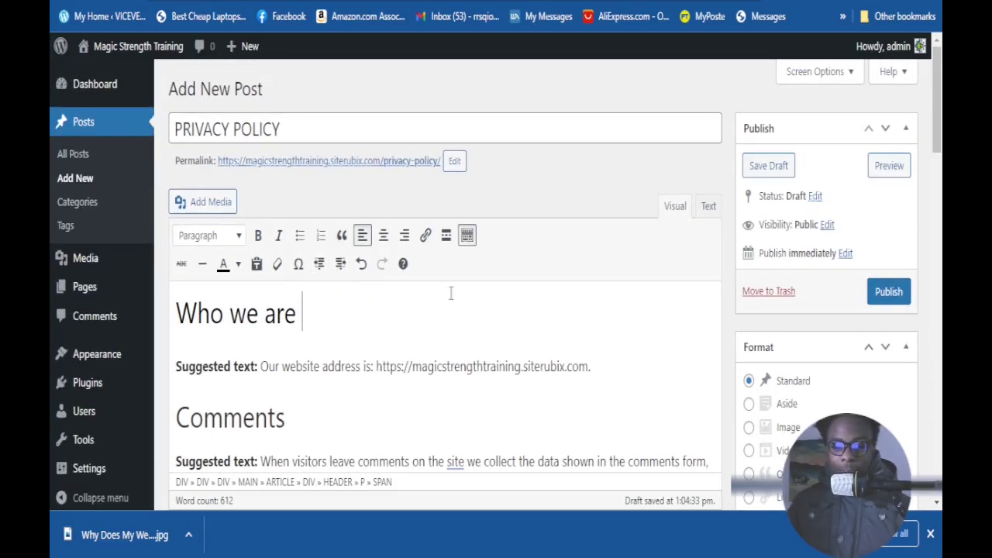
{"action": "scroll", "coordinate": [461, 295], "scroll_direction": "down", "scroll_amount": 1}
{"action": "scroll", "coordinate": [461, 296], "scroll_direction": "up", "scroll_amount": 1}
{"action": "scroll", "coordinate": [565, 246], "scroll_direction": "down", "scroll_amount": 3}
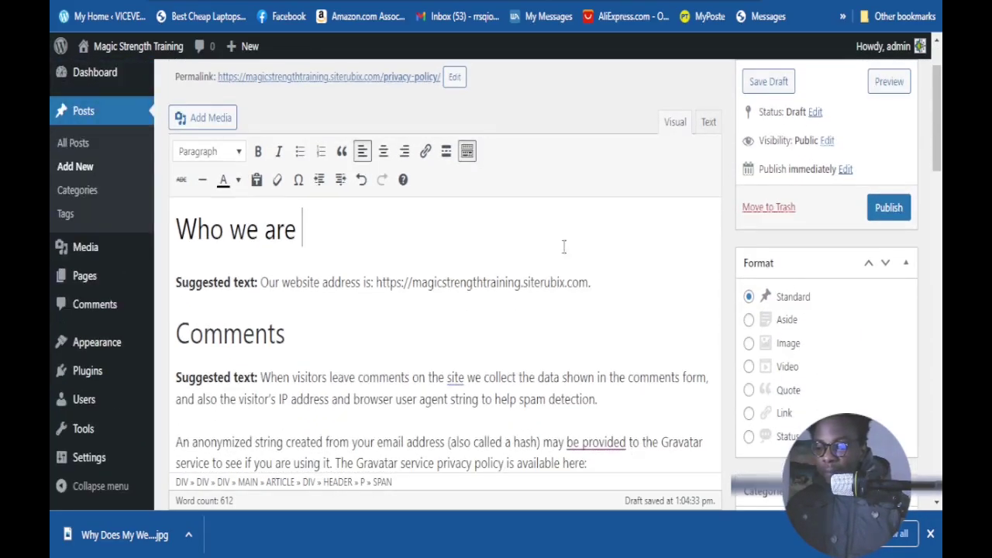
{"action": "scroll", "coordinate": [542, 279], "scroll_direction": "up", "scroll_amount": 2}
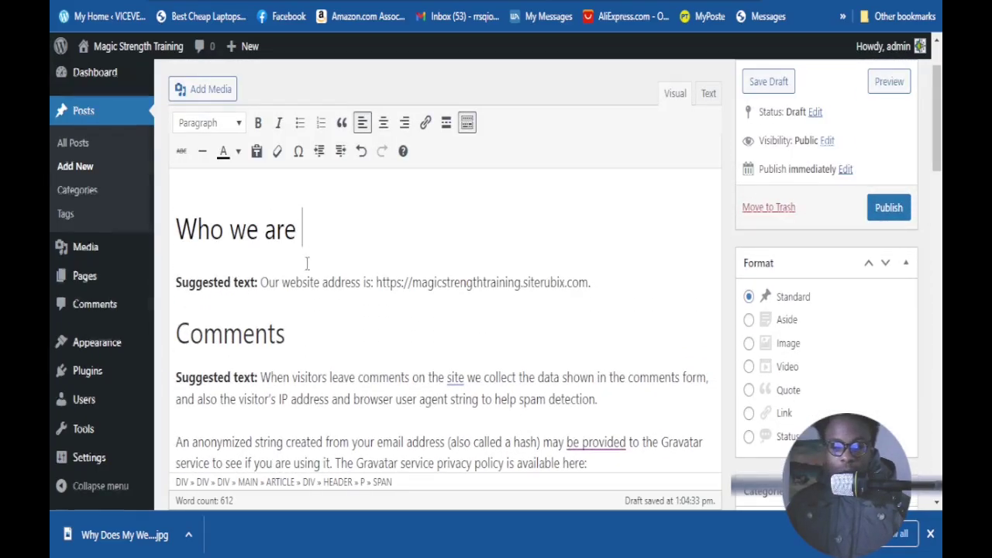
{"action": "scroll", "coordinate": [321, 256], "scroll_direction": "up", "scroll_amount": 1}
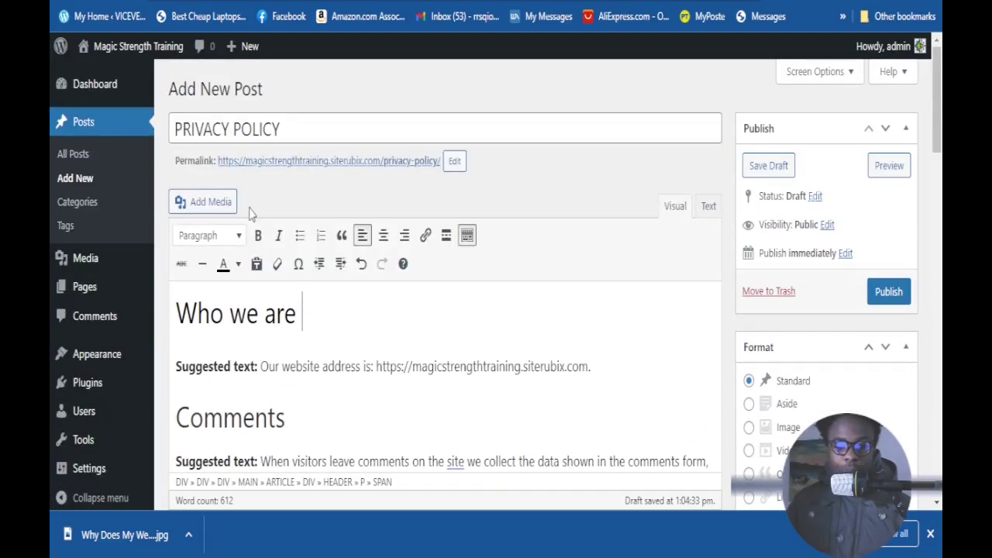
{"action": "scroll", "coordinate": [255, 228], "scroll_direction": "down", "scroll_amount": 1}
{"action": "scroll", "coordinate": [468, 294], "scroll_direction": "up", "scroll_amount": 1}
{"action": "scroll", "coordinate": [468, 295], "scroll_direction": "down", "scroll_amount": 5}
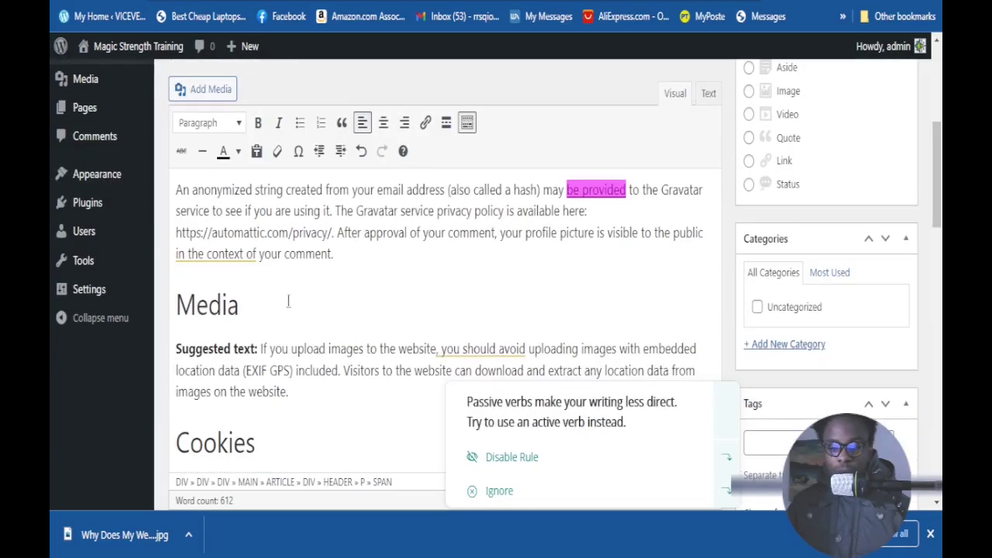
{"action": "scroll", "coordinate": [370, 314], "scroll_direction": "down", "scroll_amount": 4}
{"action": "scroll", "coordinate": [452, 306], "scroll_direction": "down", "scroll_amount": 1}
{"action": "scroll", "coordinate": [476, 338], "scroll_direction": "up", "scroll_amount": 3}
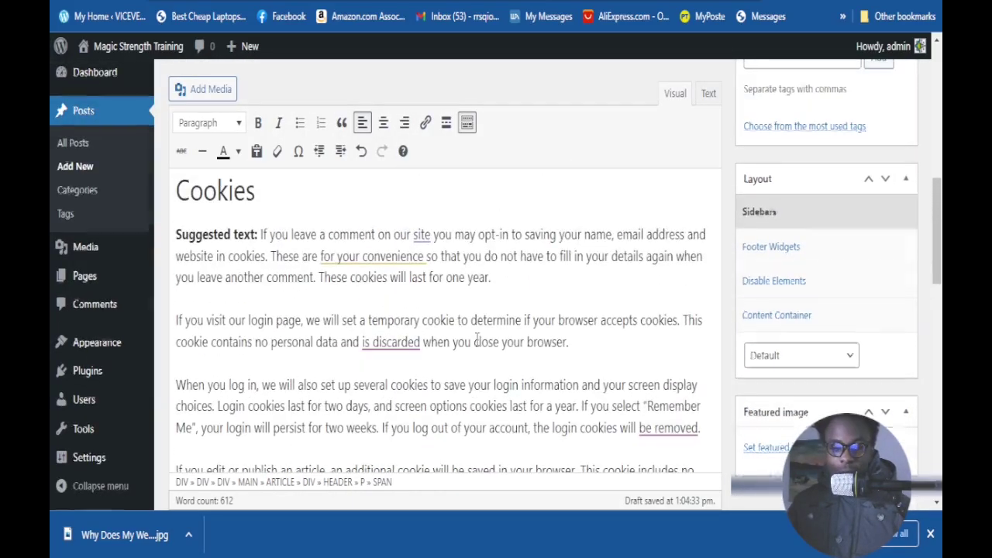
{"action": "scroll", "coordinate": [476, 339], "scroll_direction": "up", "scroll_amount": 6}
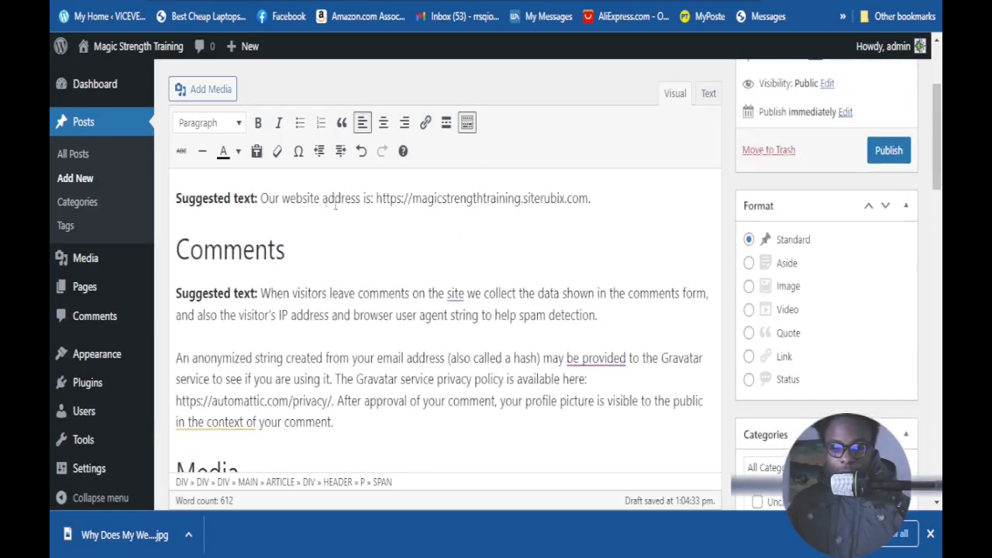
Step: View the media library and the file upload option for adding media, and close the dialog without adding a file
{"action": "left_click", "coordinate": [210, 90]}
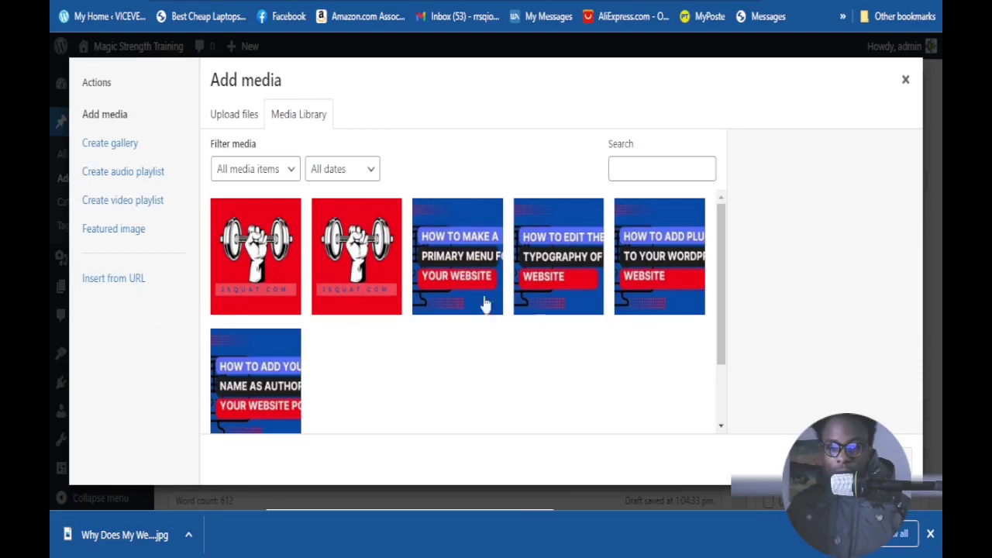
{"action": "left_click", "coordinate": [230, 123]}
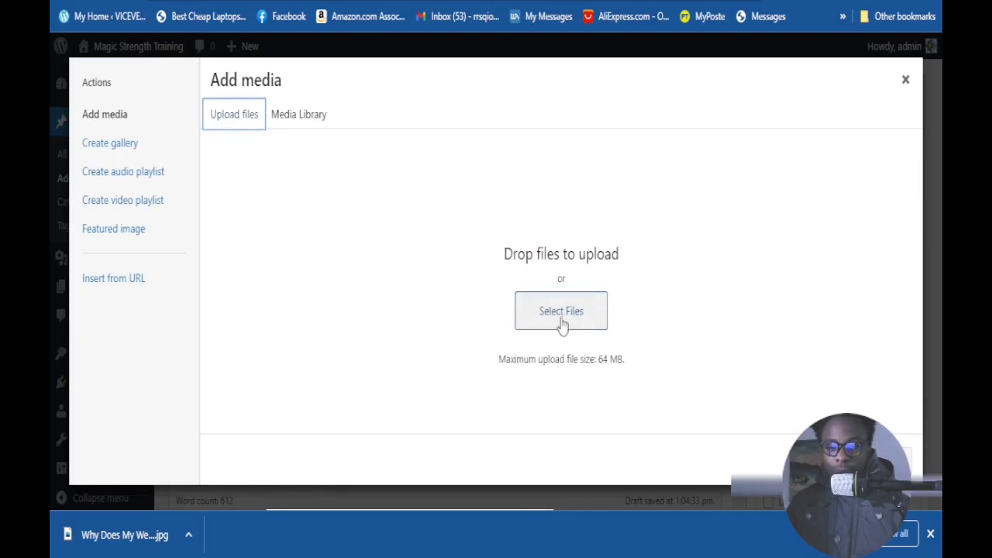
{"action": "left_click", "coordinate": [566, 321]}
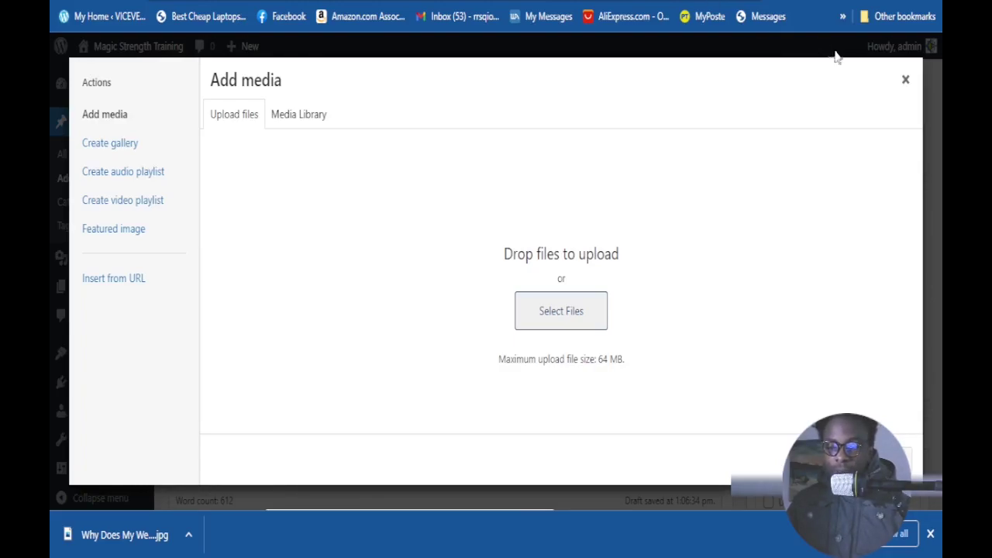
{"action": "left_click", "coordinate": [904, 80]}
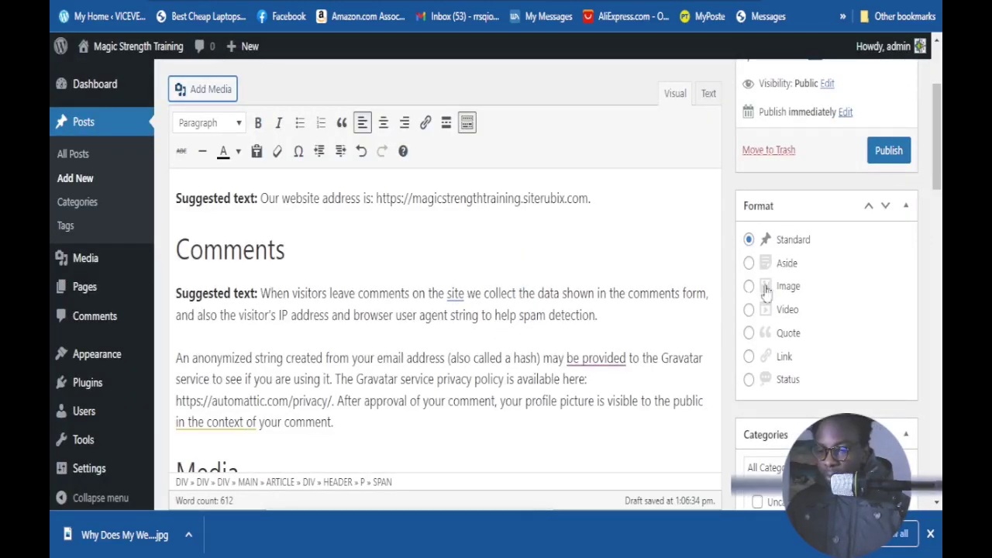
Step: Enter the letter "H" as a test tag for the post
{"action": "scroll", "coordinate": [822, 302], "scroll_direction": "up", "scroll_amount": 3}
{"action": "scroll", "coordinate": [808, 283], "scroll_direction": "down", "scroll_amount": 10}
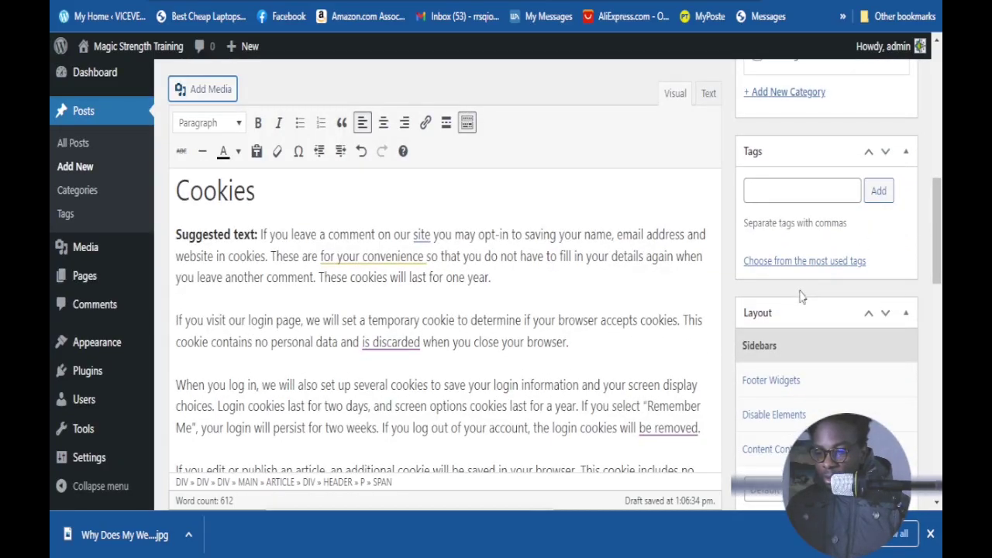
{"action": "scroll", "coordinate": [778, 274], "scroll_direction": "up", "scroll_amount": 2}
{"action": "scroll", "coordinate": [775, 248], "scroll_direction": "down", "scroll_amount": 2}
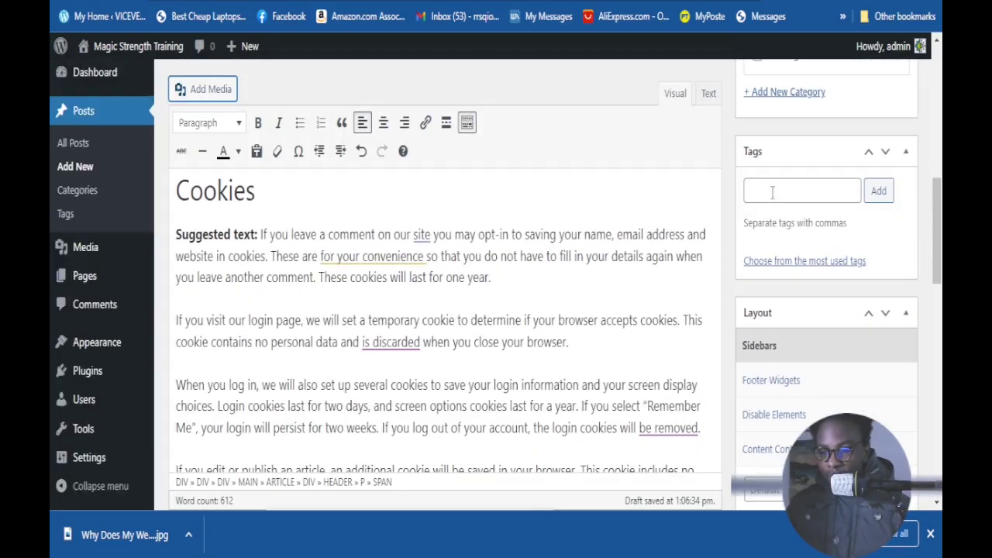
{"action": "scroll", "coordinate": [771, 195], "scroll_direction": "up", "scroll_amount": 1}
{"action": "scroll", "coordinate": [770, 196], "scroll_direction": "down", "scroll_amount": 2}
{"action": "left_click", "coordinate": [768, 186]}
{"action": "scroll", "coordinate": [772, 190], "scroll_direction": "up", "scroll_amount": 2}
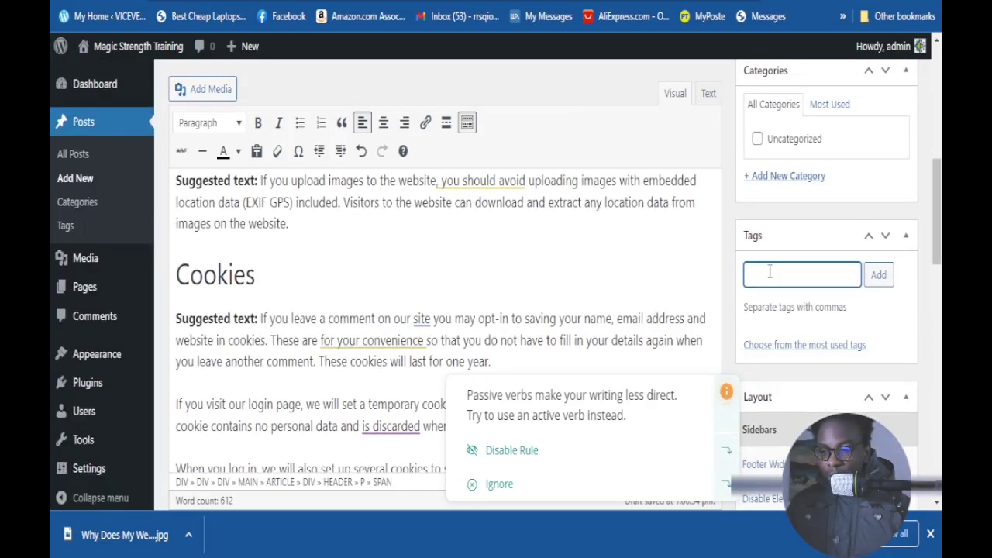
{"action": "type", "text": "G"}
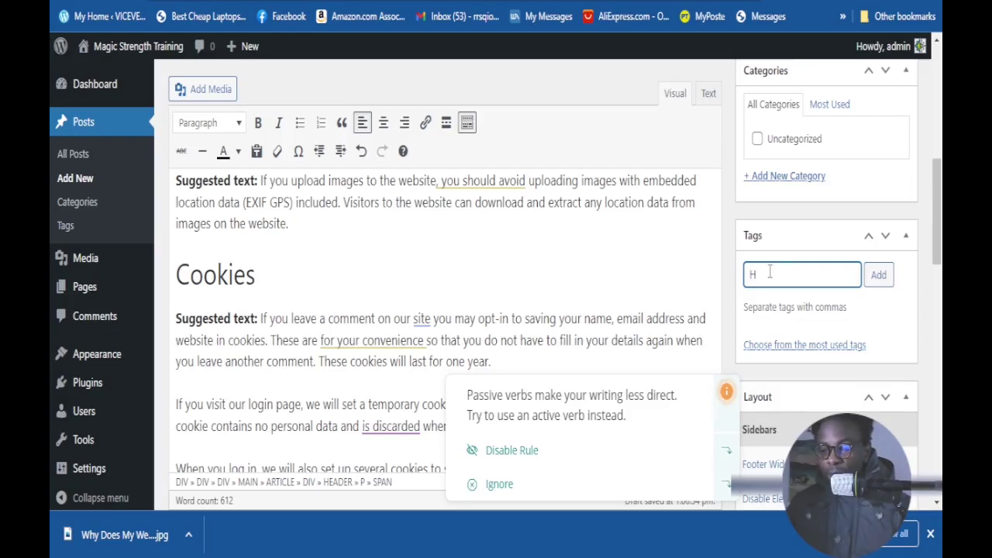
Step: Review the post's Categories, Tags and Layout settings, including the test tag entry and the Content Container choices
{"action": "scroll", "coordinate": [715, 294], "scroll_direction": "up", "scroll_amount": 4}
{"action": "scroll", "coordinate": [715, 294], "scroll_direction": "down", "scroll_amount": 4}
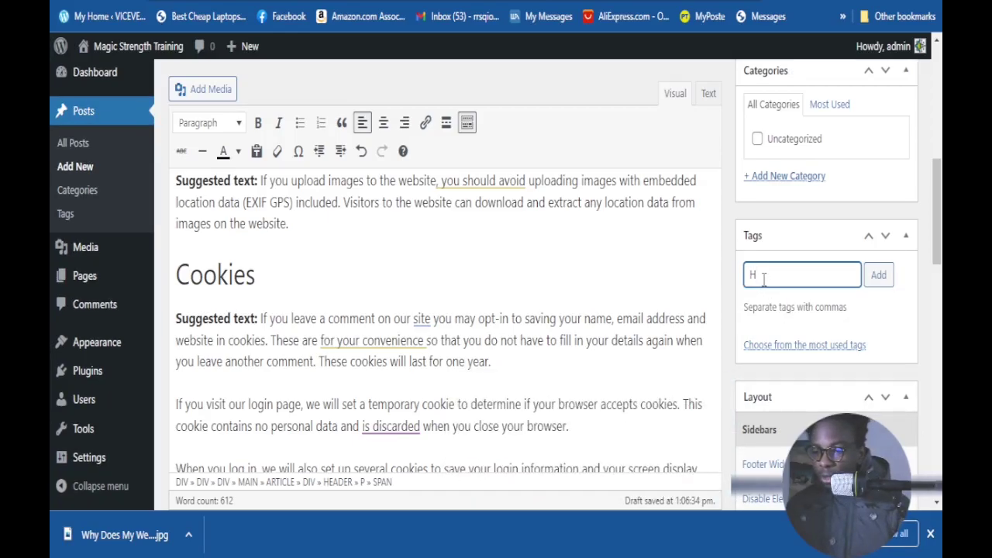
{"action": "double_click", "coordinate": [752, 274]}
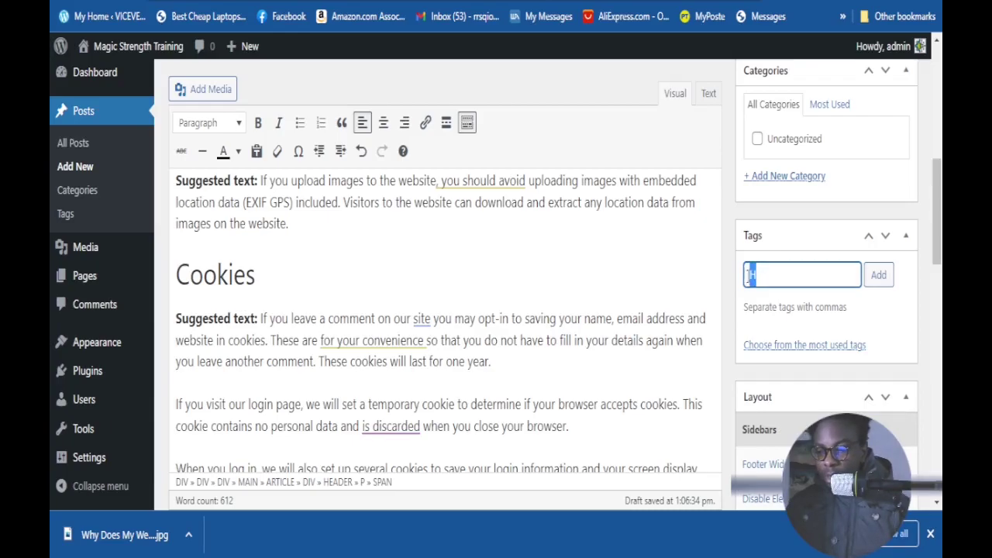
{"action": "scroll", "coordinate": [756, 264], "scroll_direction": "up", "scroll_amount": 2}
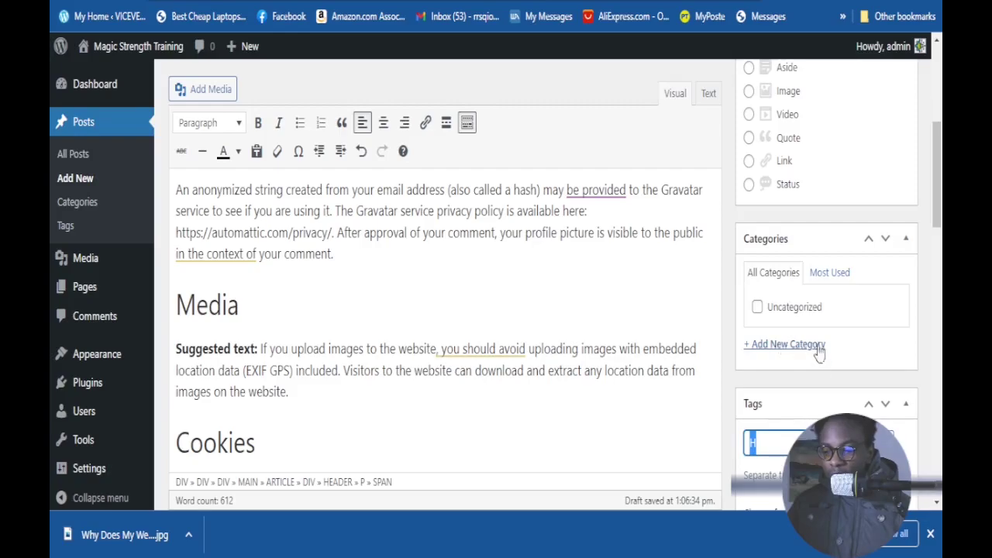
{"action": "scroll", "coordinate": [818, 363], "scroll_direction": "down", "scroll_amount": 3}
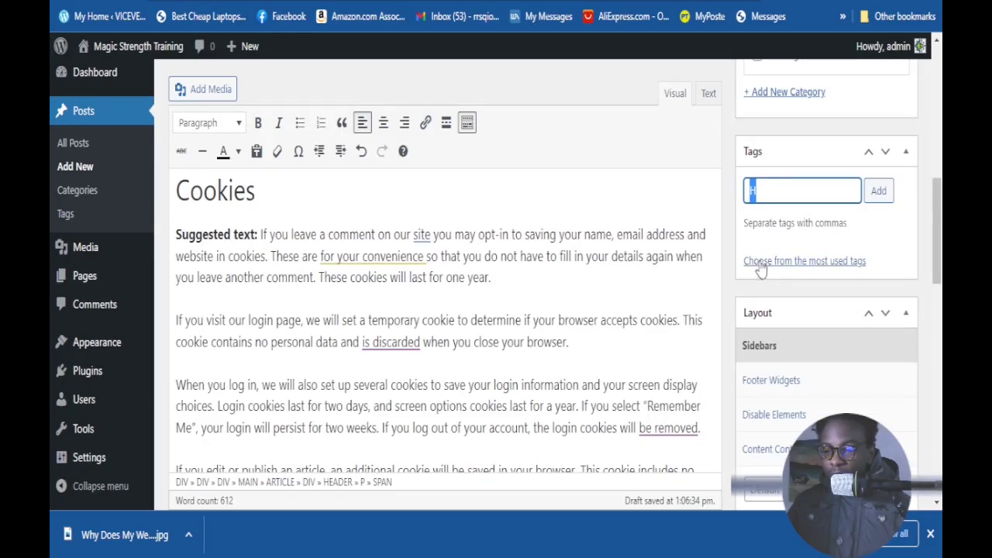
{"action": "scroll", "coordinate": [792, 310], "scroll_direction": "down", "scroll_amount": 1}
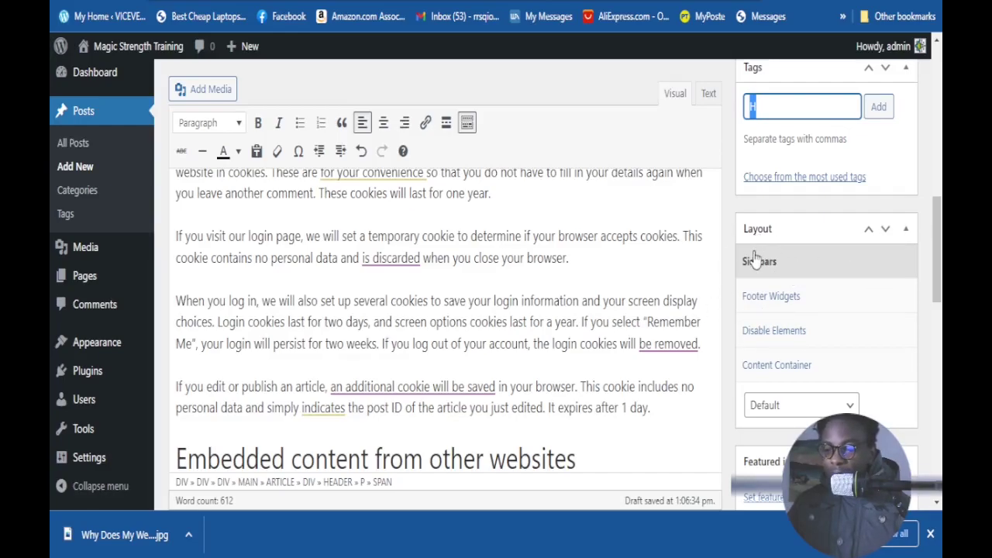
{"action": "scroll", "coordinate": [771, 298], "scroll_direction": "down", "scroll_amount": 1}
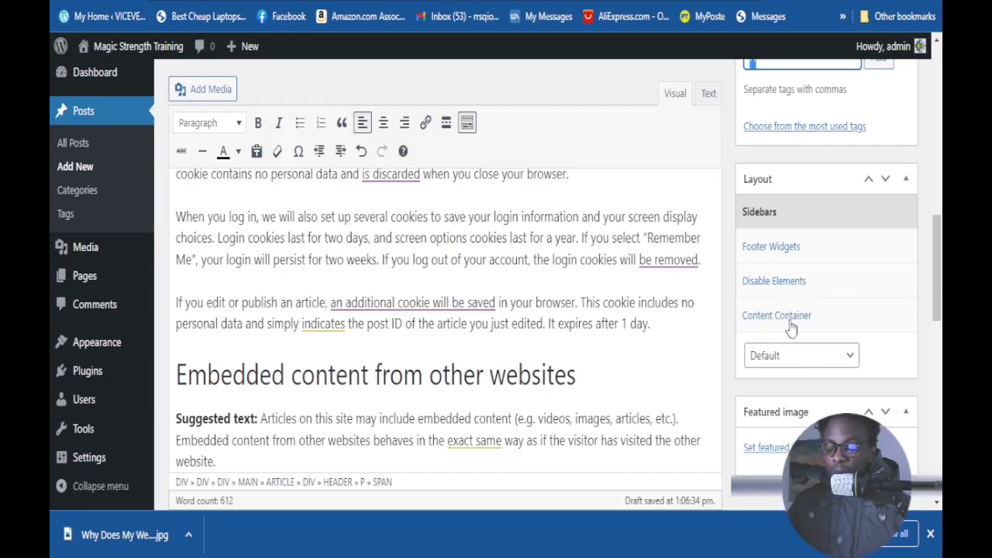
{"action": "left_click", "coordinate": [841, 363]}
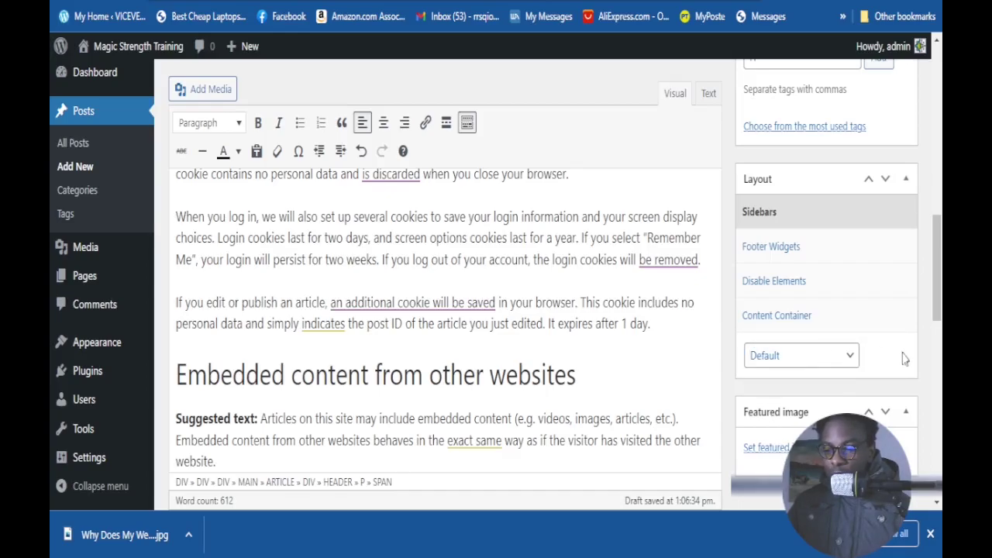
Step: View the file upload option and media library for the featured image, and close the dialog without choosing an image
{"action": "scroll", "coordinate": [814, 396], "scroll_direction": "down", "scroll_amount": 2}
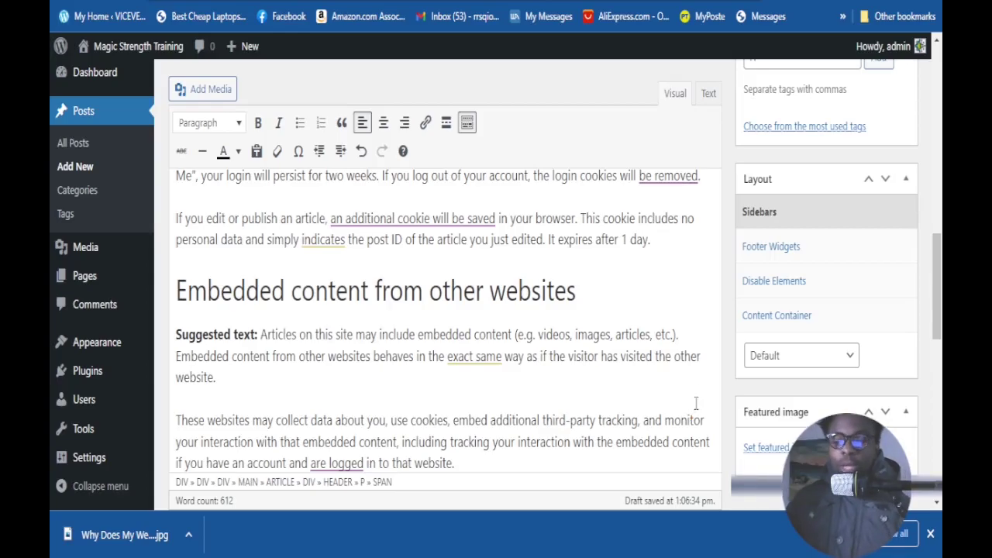
{"action": "scroll", "coordinate": [697, 387], "scroll_direction": "down", "scroll_amount": 1}
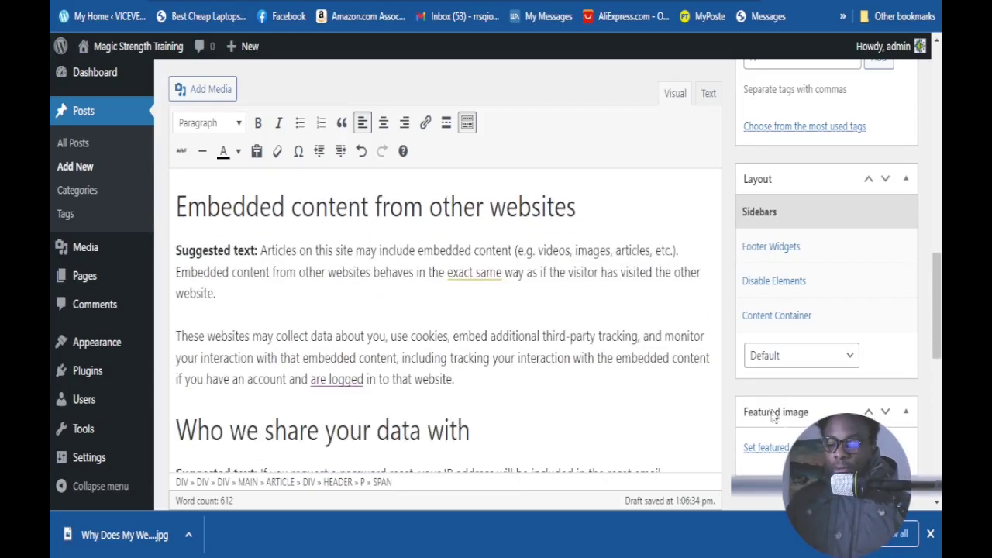
{"action": "scroll", "coordinate": [926, 339], "scroll_direction": "down", "scroll_amount": 1}
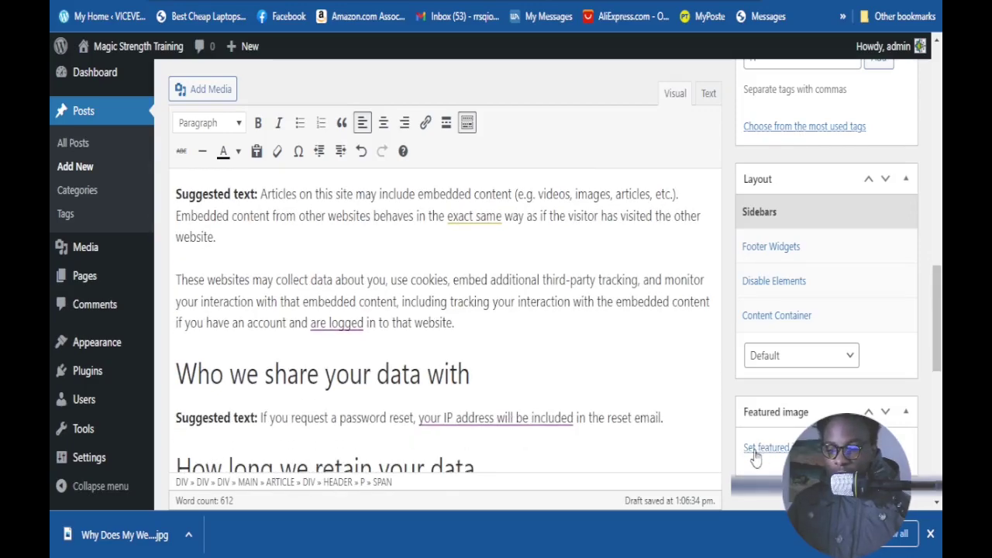
{"action": "left_click", "coordinate": [765, 449]}
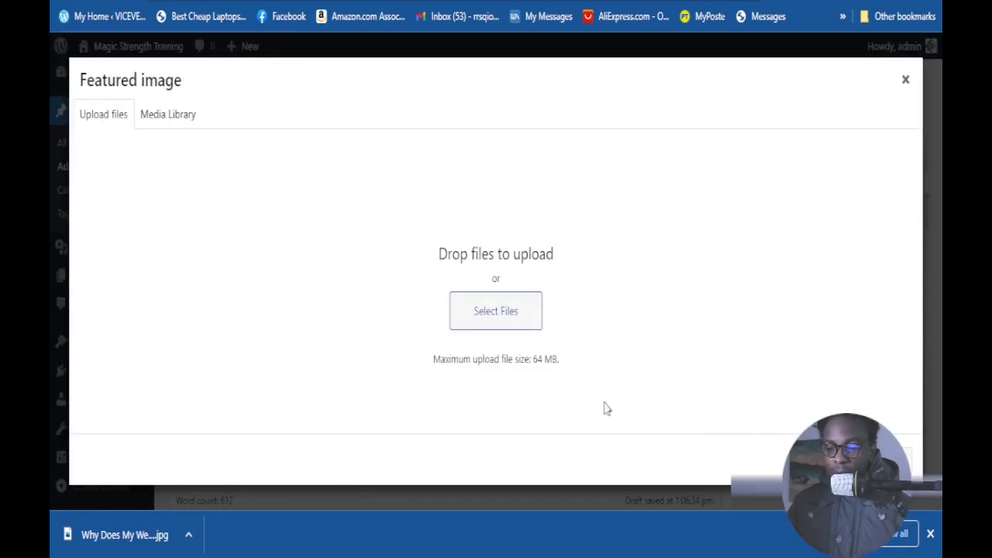
{"action": "left_click", "coordinate": [177, 122]}
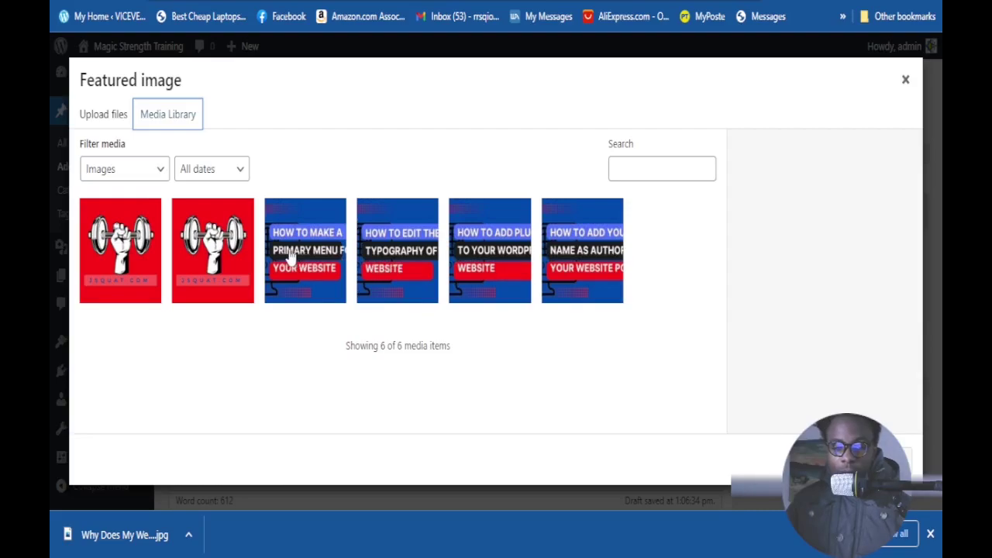
{"action": "left_click", "coordinate": [905, 80]}
Step: Preview the Privacy Policy post, read through the previewed page from its title to the data retention section, and return to the editor
{"action": "scroll", "coordinate": [739, 293], "scroll_direction": "down", "scroll_amount": 10}
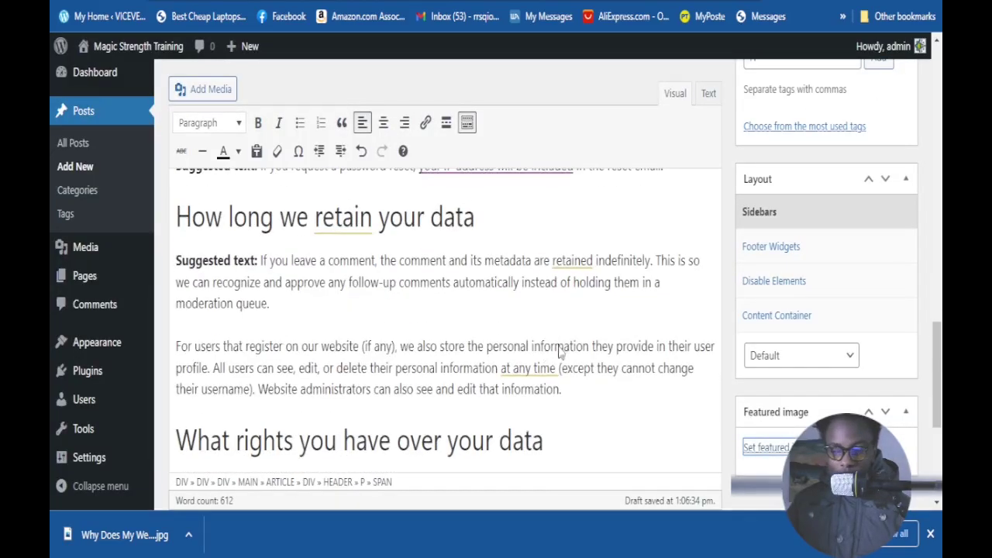
{"action": "scroll", "coordinate": [939, 418], "scroll_direction": "up", "scroll_amount": 3}
{"action": "scroll", "coordinate": [940, 419], "scroll_direction": "down", "scroll_amount": 4}
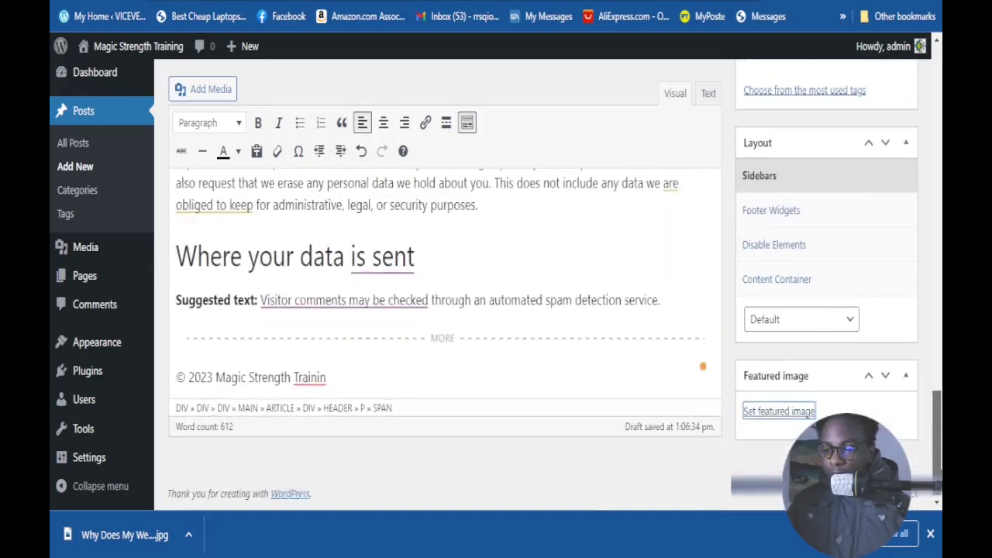
{"action": "scroll", "coordinate": [940, 418], "scroll_direction": "up", "scroll_amount": 10}
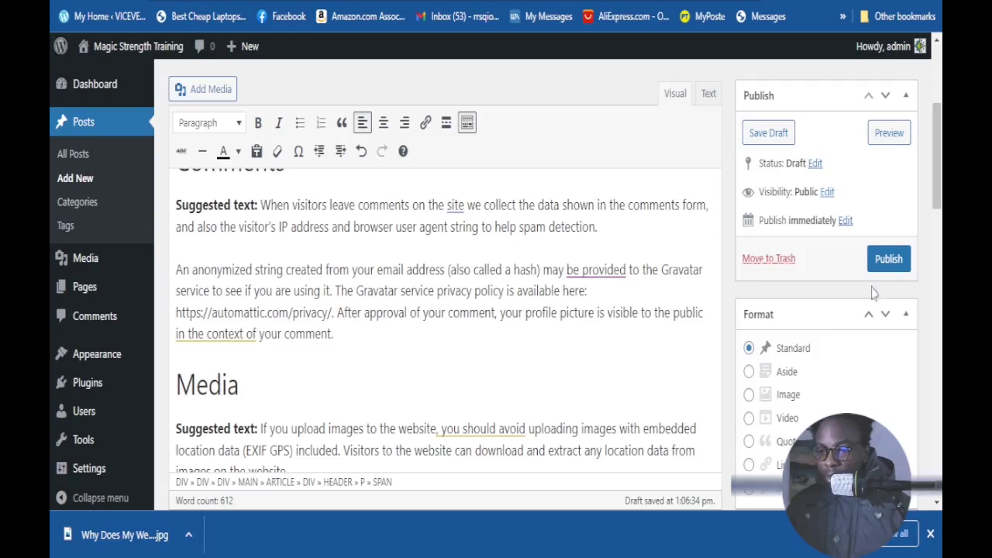
{"action": "scroll", "coordinate": [763, 151], "scroll_direction": "up", "scroll_amount": 1}
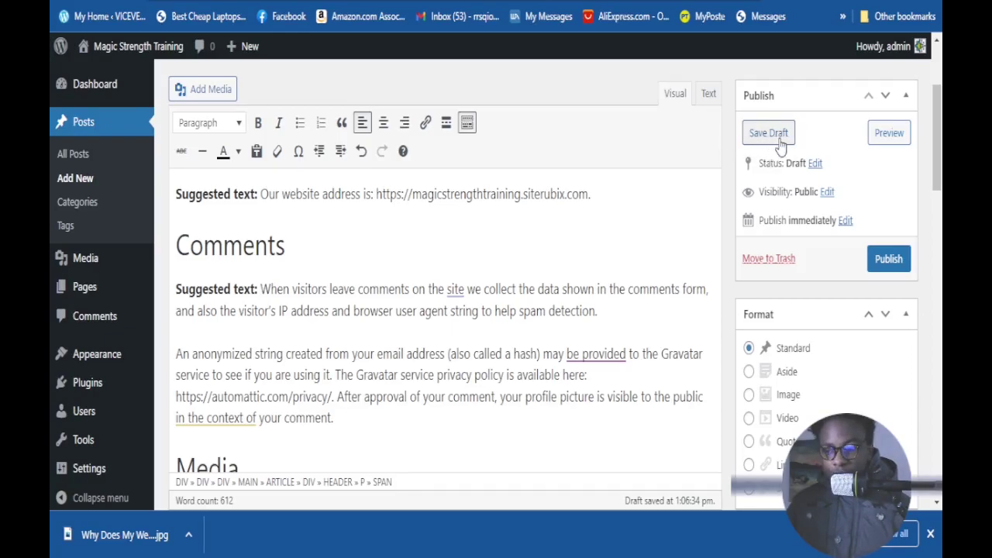
{"action": "left_click", "coordinate": [887, 142]}
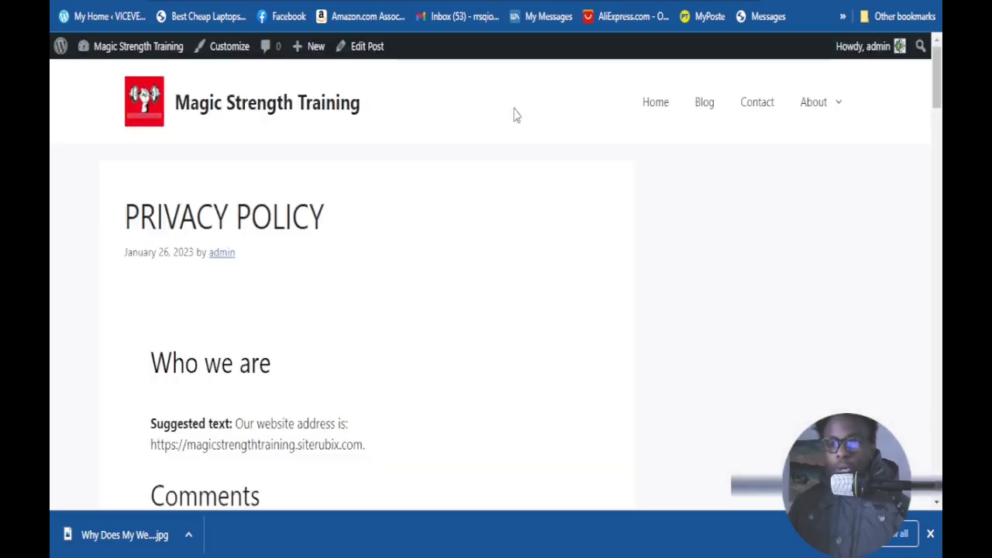
{"action": "scroll", "coordinate": [491, 314], "scroll_direction": "down", "scroll_amount": 10}
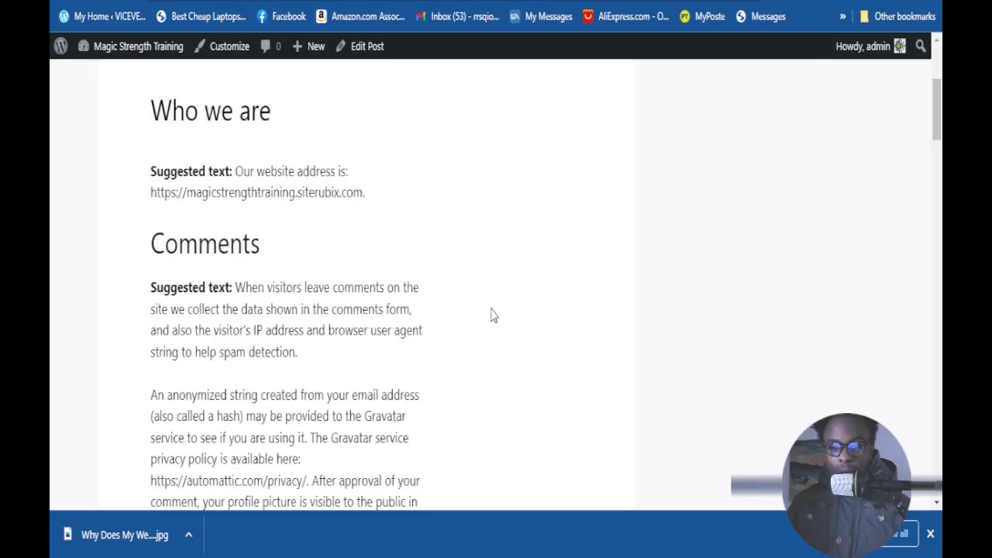
{"action": "scroll", "coordinate": [398, 306], "scroll_direction": "down", "scroll_amount": 13}
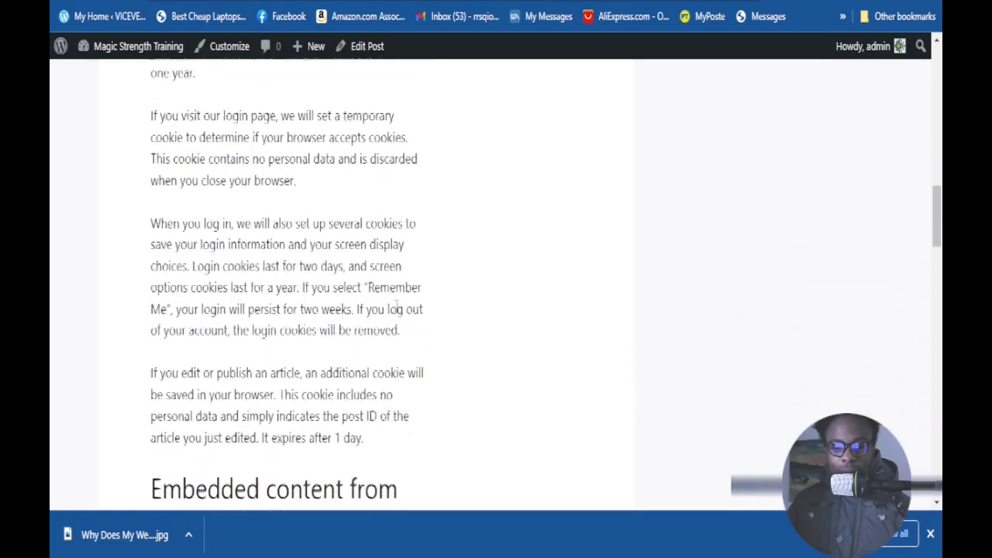
{"action": "scroll", "coordinate": [397, 306], "scroll_direction": "down", "scroll_amount": 13}
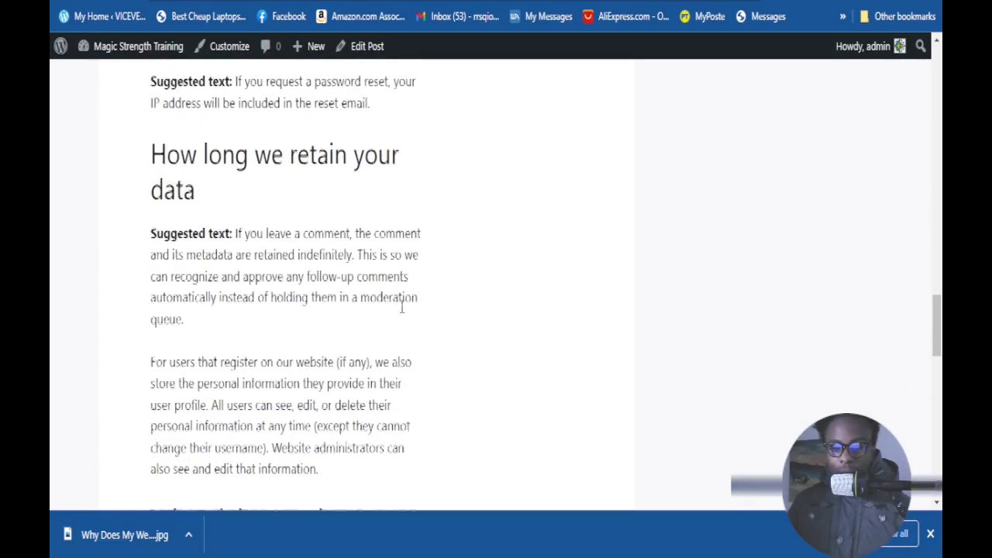
{"action": "left_click_drag", "start_coordinate": [940, 452], "coordinate": [940, 106]}
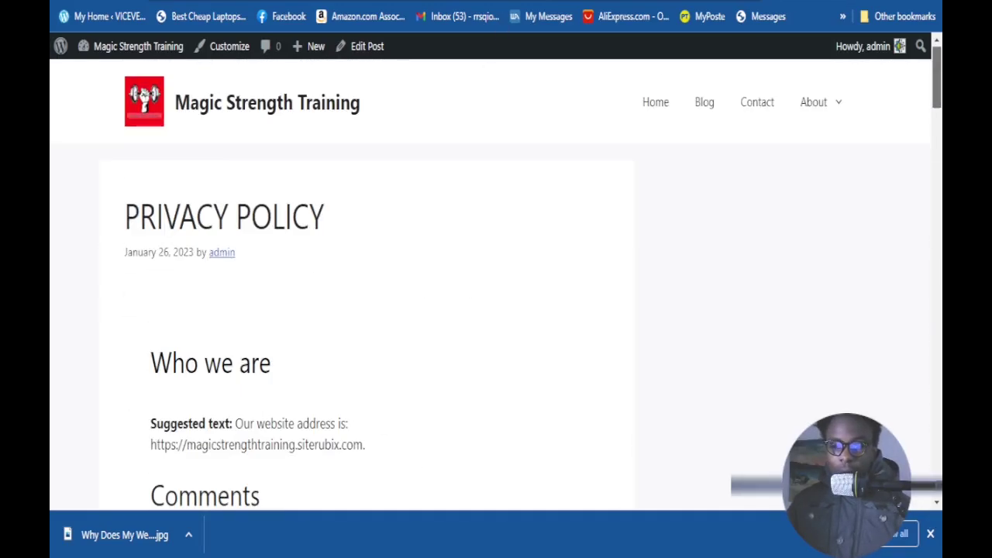
{"action": "key", "text": "ctrl+shift+Tab"}
Step: Open the post's visibility and status options in the Publish settings to view the available choices
{"action": "scroll", "coordinate": [752, 188], "scroll_direction": "up", "scroll_amount": 2}
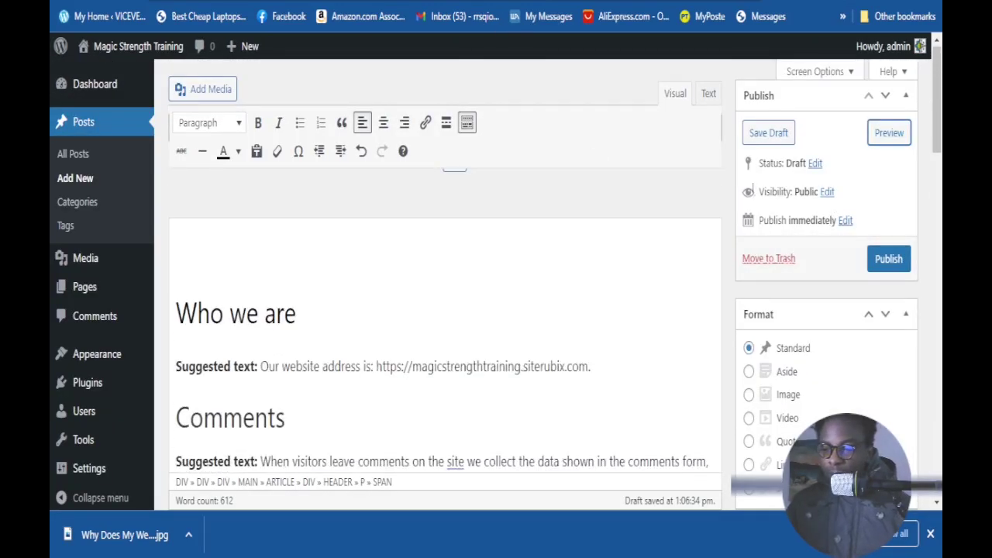
{"action": "scroll", "coordinate": [764, 160], "scroll_direction": "up", "scroll_amount": 2}
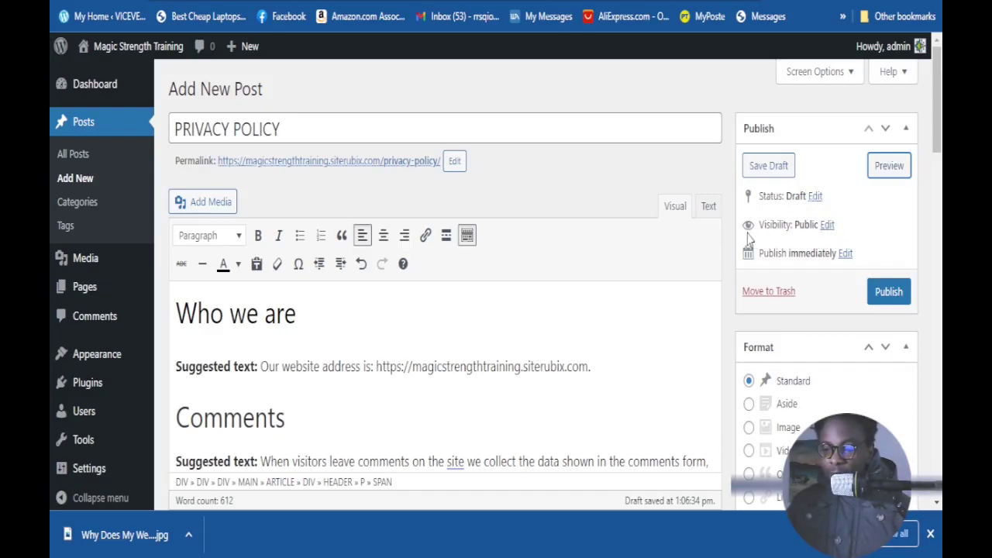
{"action": "left_click", "coordinate": [829, 227]}
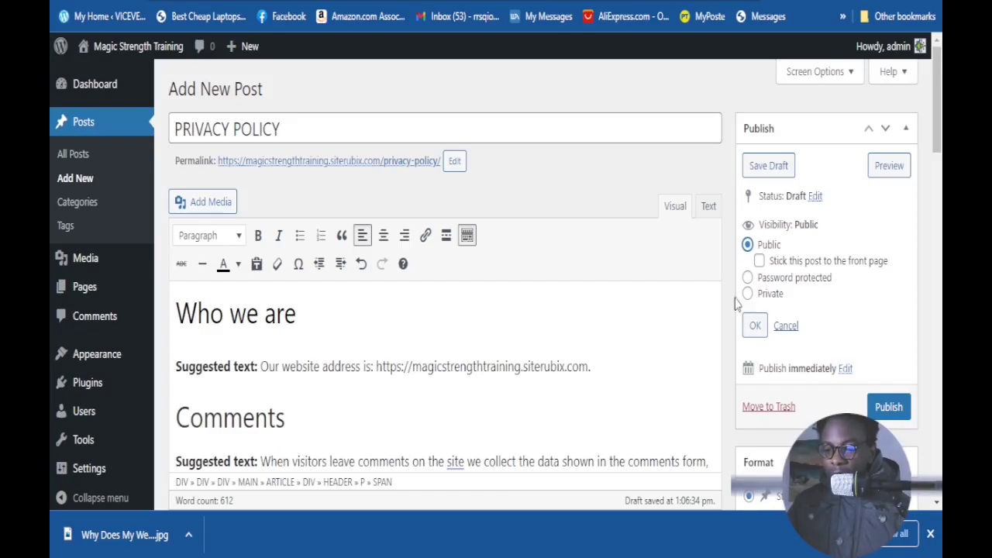
{"action": "left_click", "coordinate": [815, 199]}
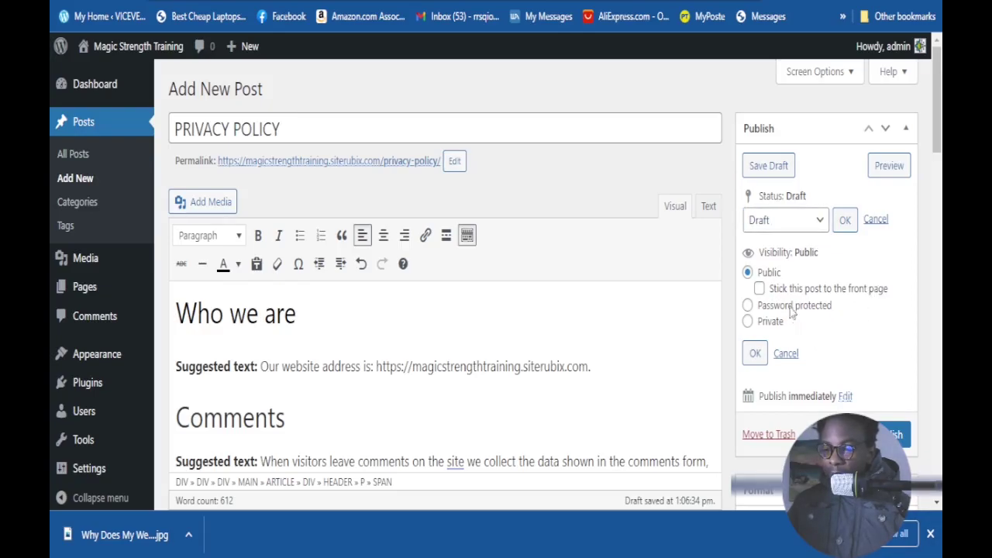
{"action": "scroll", "coordinate": [840, 306], "scroll_direction": "down", "scroll_amount": 2}
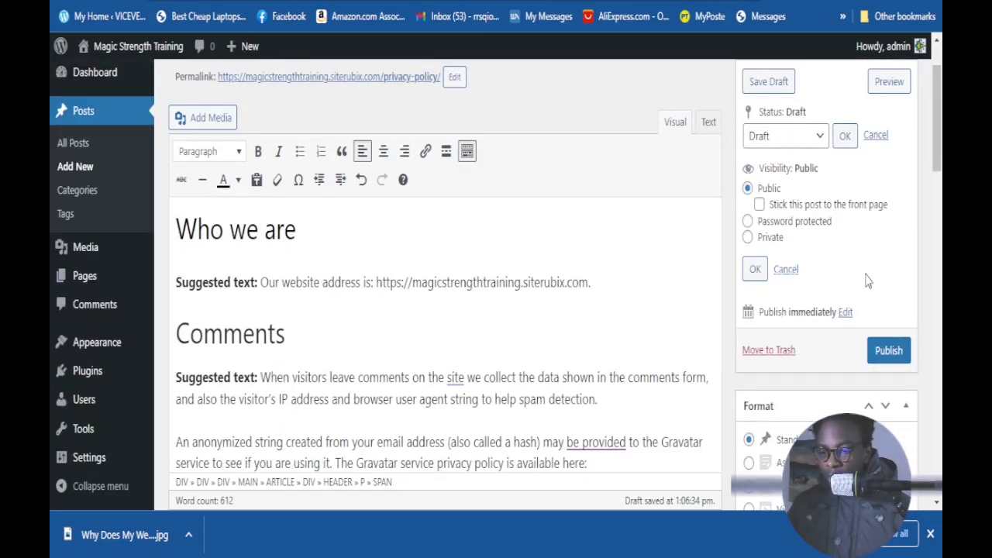
Step: Try 27 as the publish day in the January 2023 publishing date and restore the day to 26
{"action": "scroll", "coordinate": [787, 306], "scroll_direction": "down", "scroll_amount": 2}
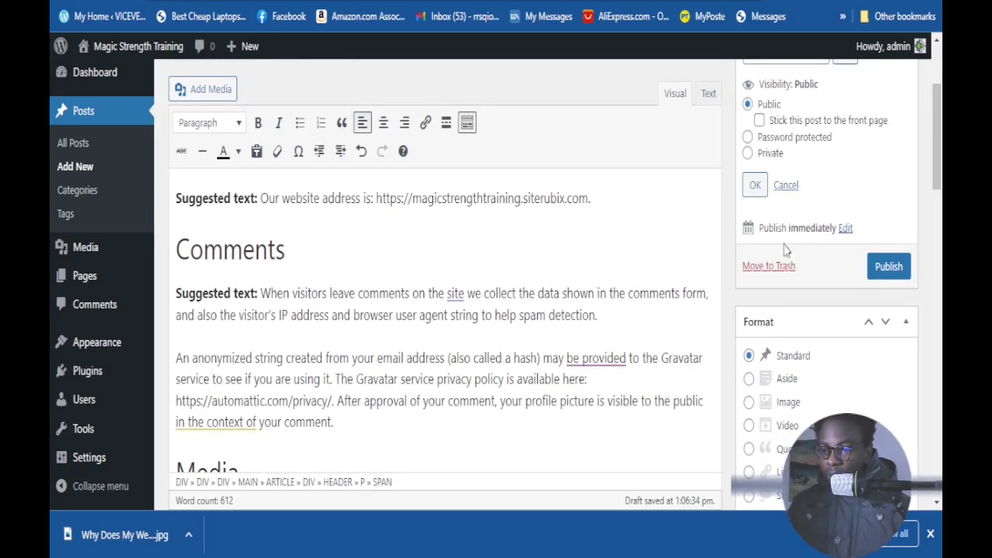
{"action": "left_click", "coordinate": [845, 229]}
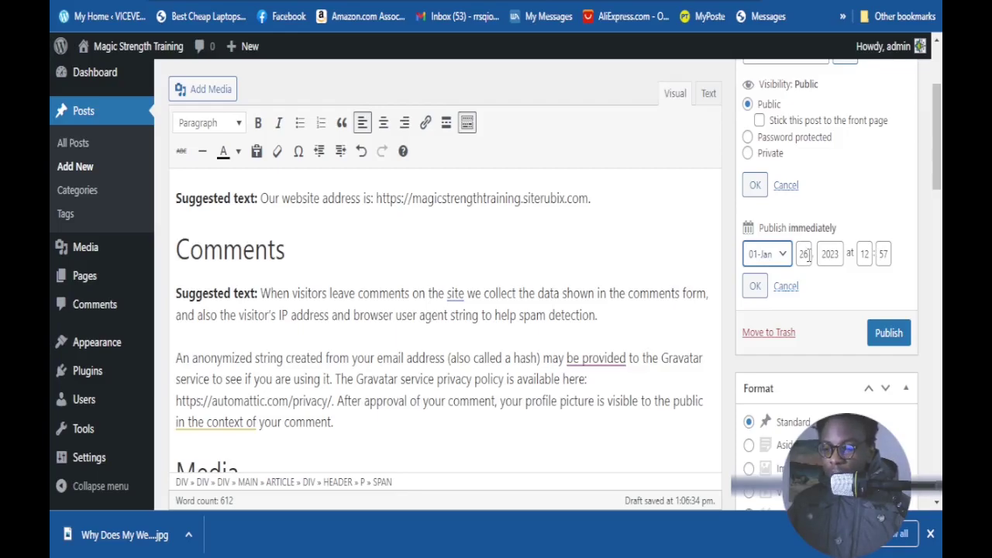
{"action": "left_click", "coordinate": [806, 256]}
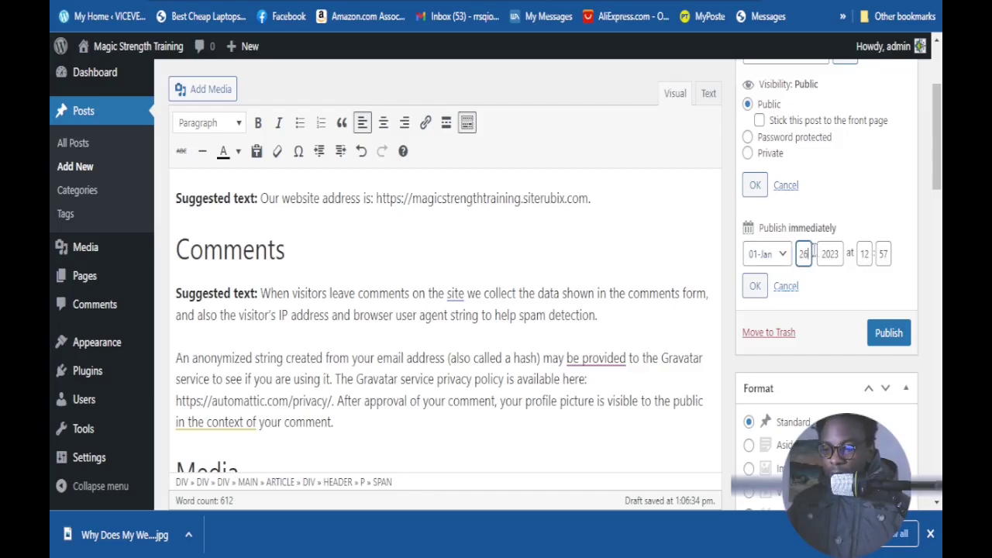
{"action": "key", "text": "BackSpace"}
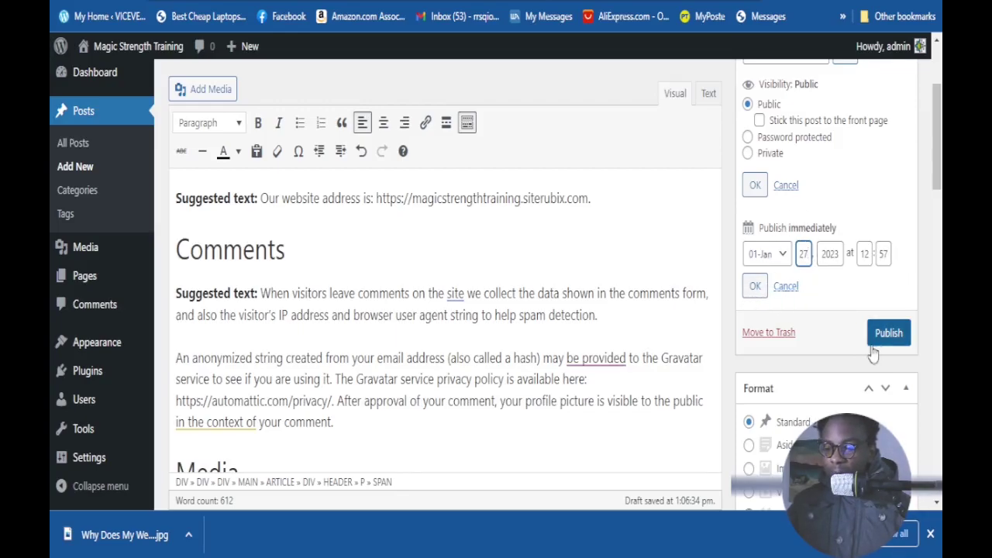
{"action": "scroll", "coordinate": [817, 348], "scroll_direction": "down", "scroll_amount": 2}
{"action": "scroll", "coordinate": [813, 335], "scroll_direction": "up", "scroll_amount": 2}
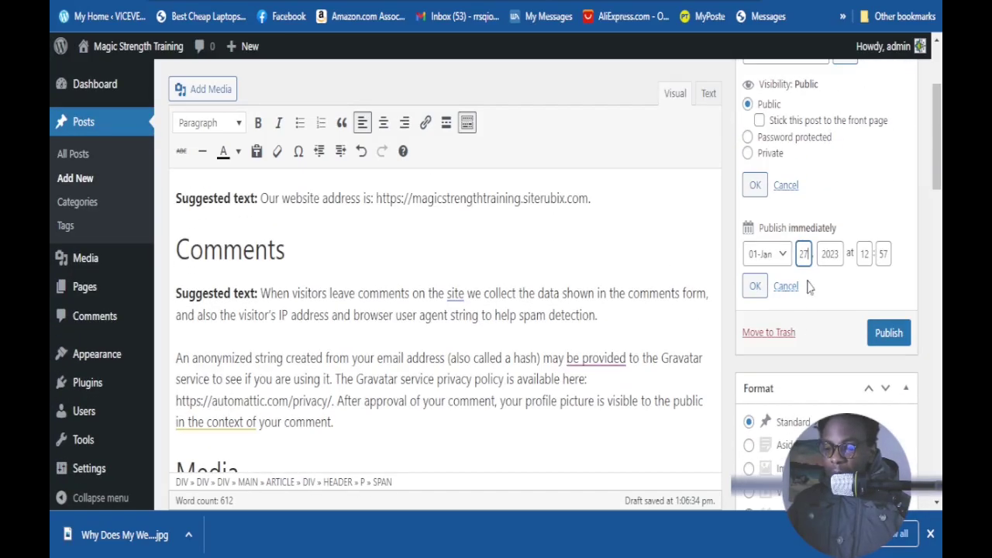
{"action": "scroll", "coordinate": [917, 264], "scroll_direction": "down", "scroll_amount": 2}
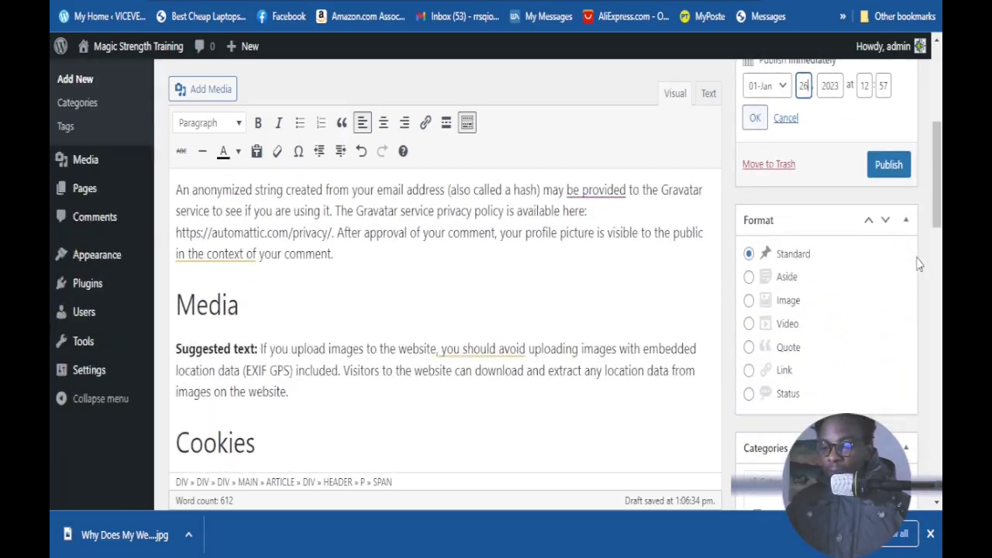
Step: Look over the post settings from Publish down to Featured image and return to the post title
{"action": "scroll", "coordinate": [899, 232], "scroll_direction": "up", "scroll_amount": 1}
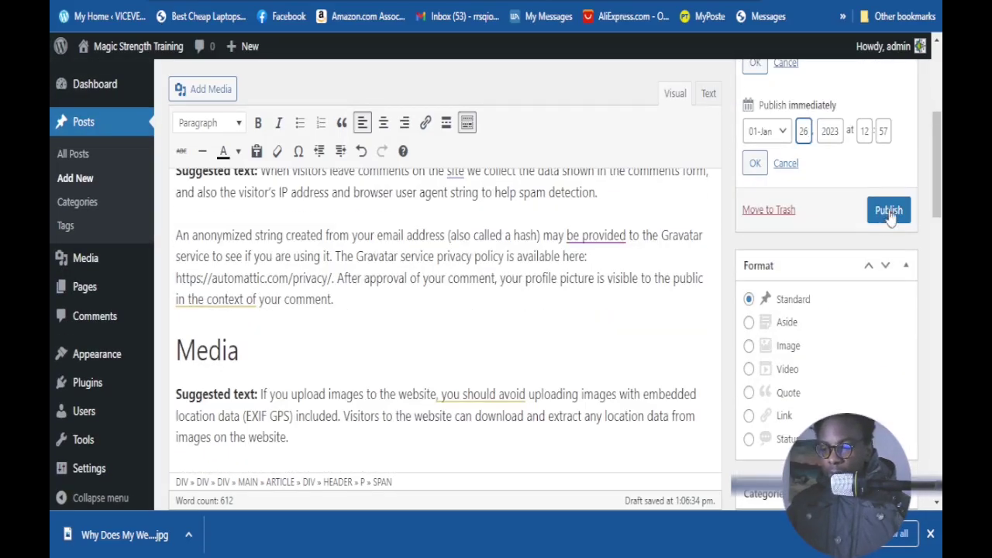
{"action": "scroll", "coordinate": [893, 255], "scroll_direction": "down", "scroll_amount": 4}
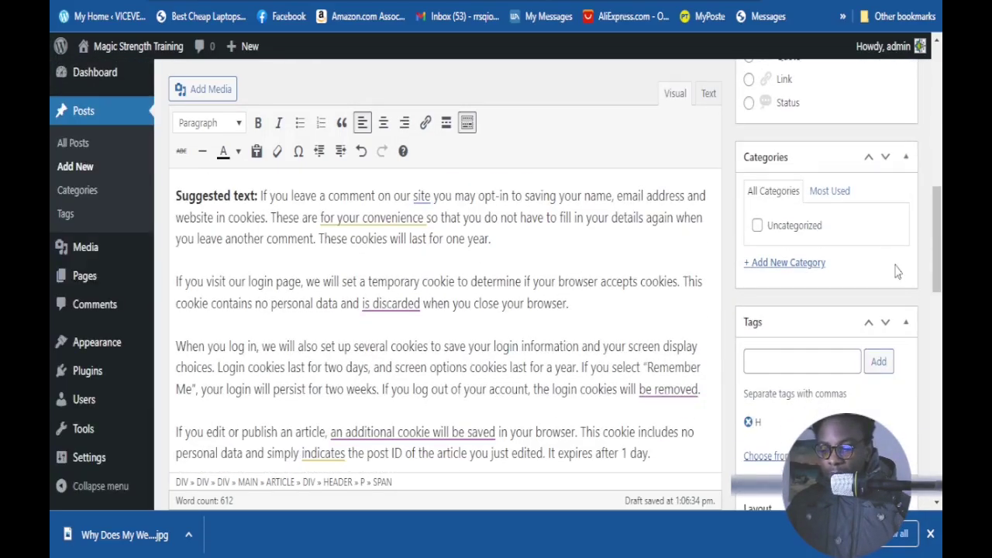
{"action": "scroll", "coordinate": [899, 272], "scroll_direction": "down", "scroll_amount": 10}
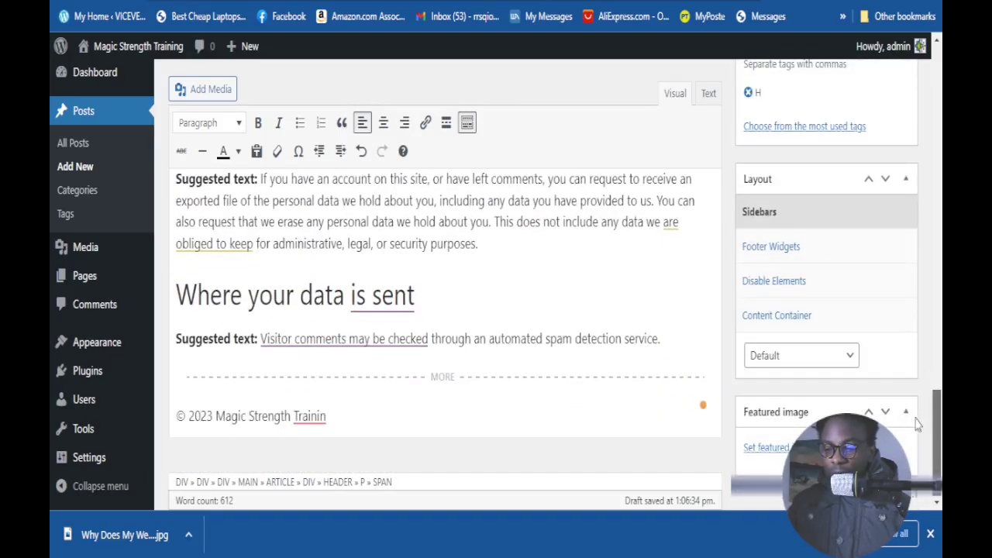
{"action": "scroll", "coordinate": [917, 422], "scroll_direction": "down", "scroll_amount": 1}
{"action": "left_click_drag", "start_coordinate": [936, 432], "coordinate": [936, 85]}
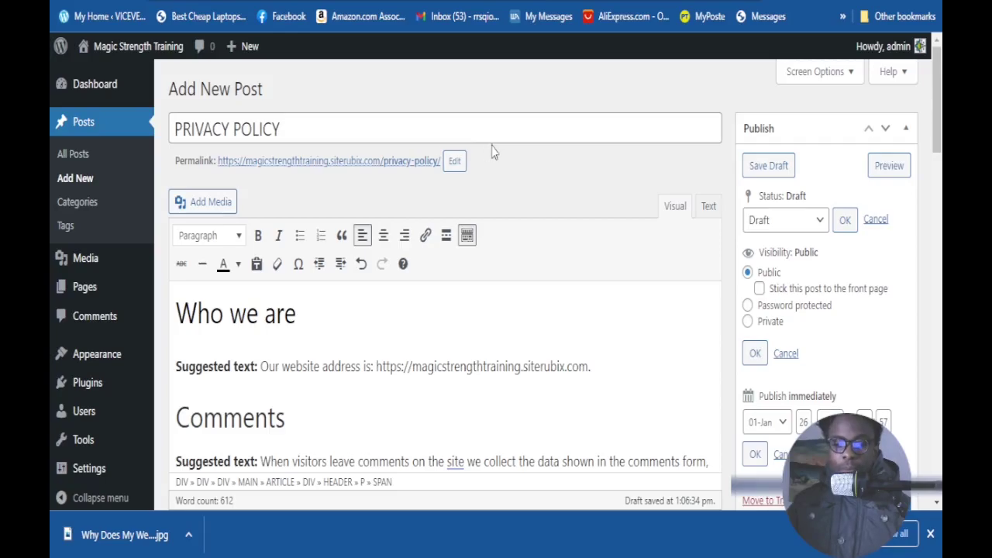